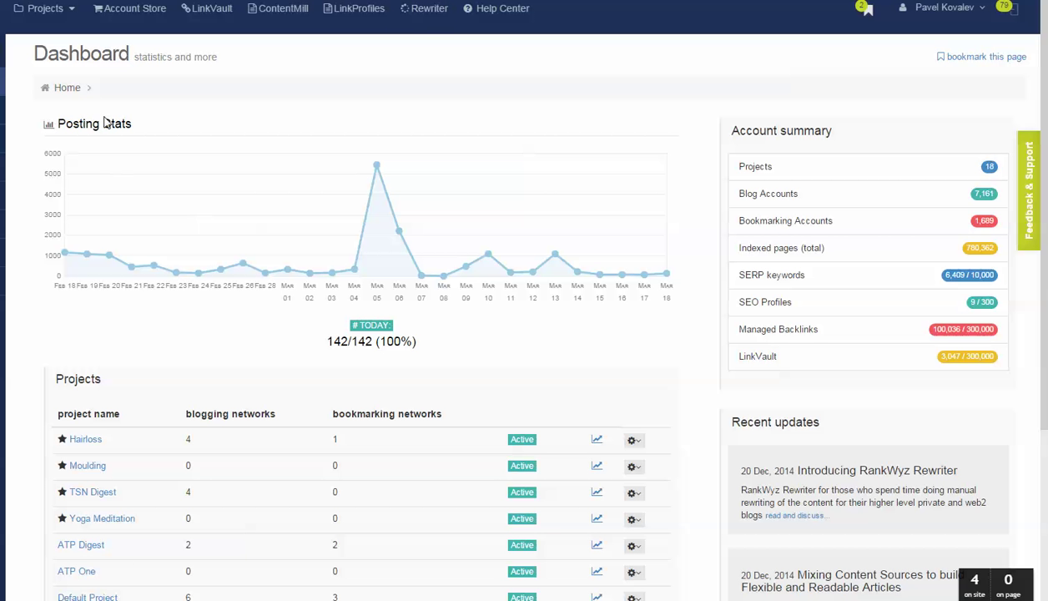
Step: From All Projects, add a new project named 'My SEO Business'
left_click(73, 20)
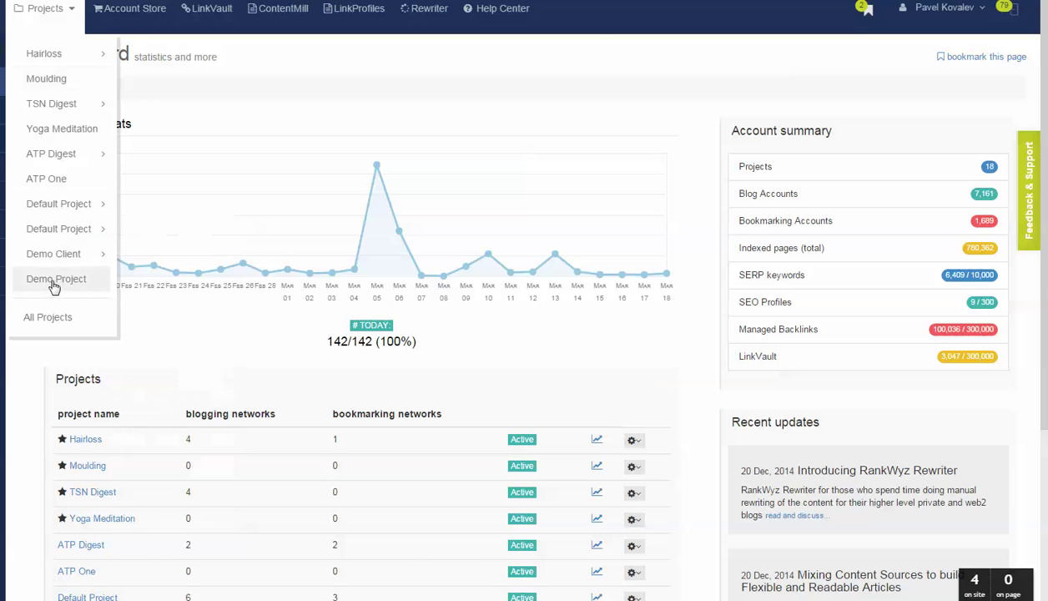
left_click(71, 321)
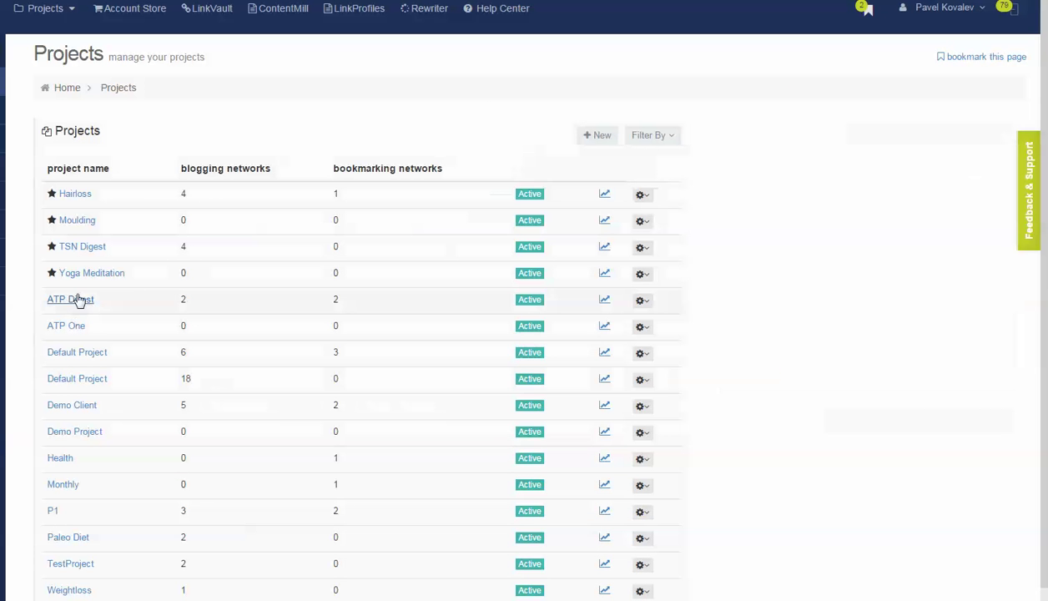
left_click(599, 136)
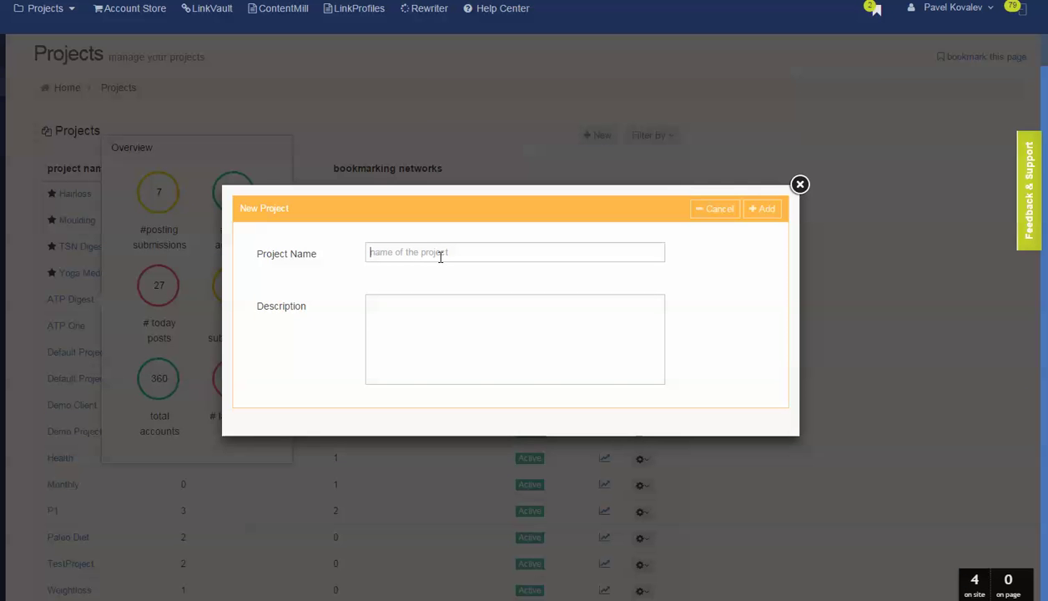
type("My SEO Business")
left_click(765, 215)
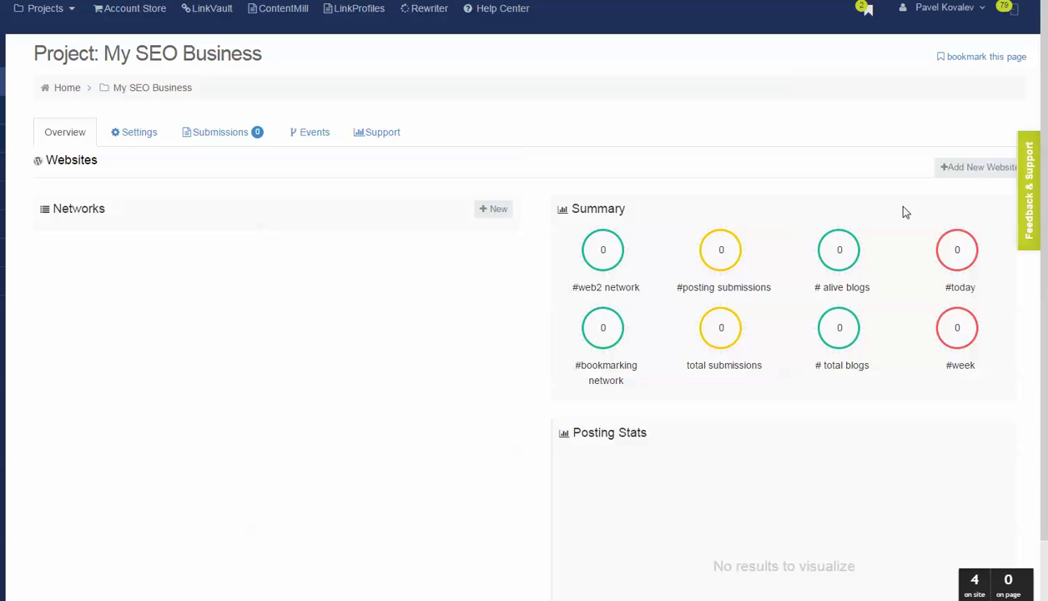
Step: Create an active Web2 network named 'Web2 SEO Blogs' for the project
left_click(497, 209)
left_click(506, 217)
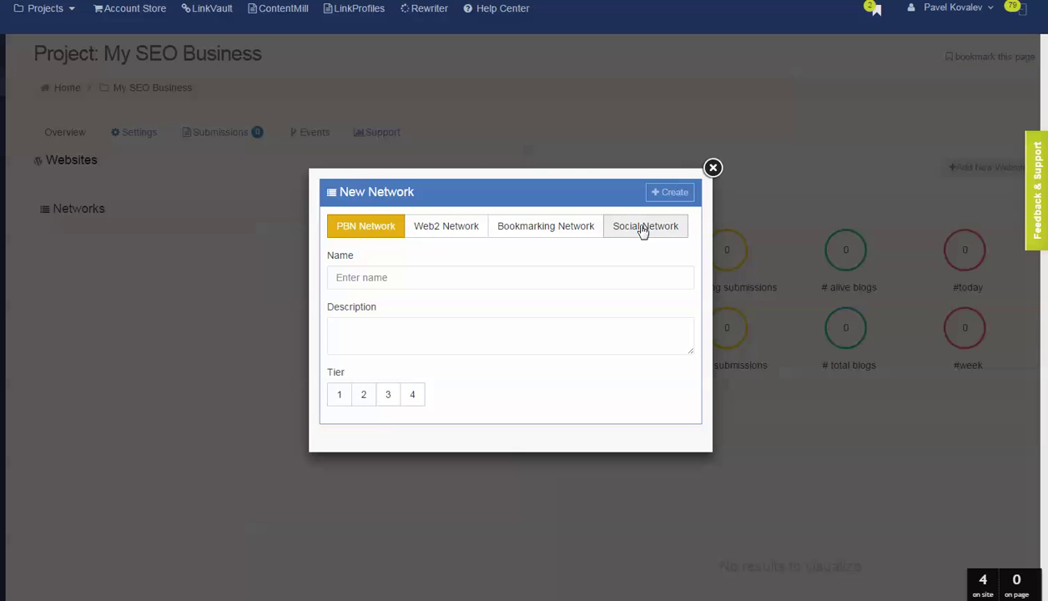
left_click(474, 235)
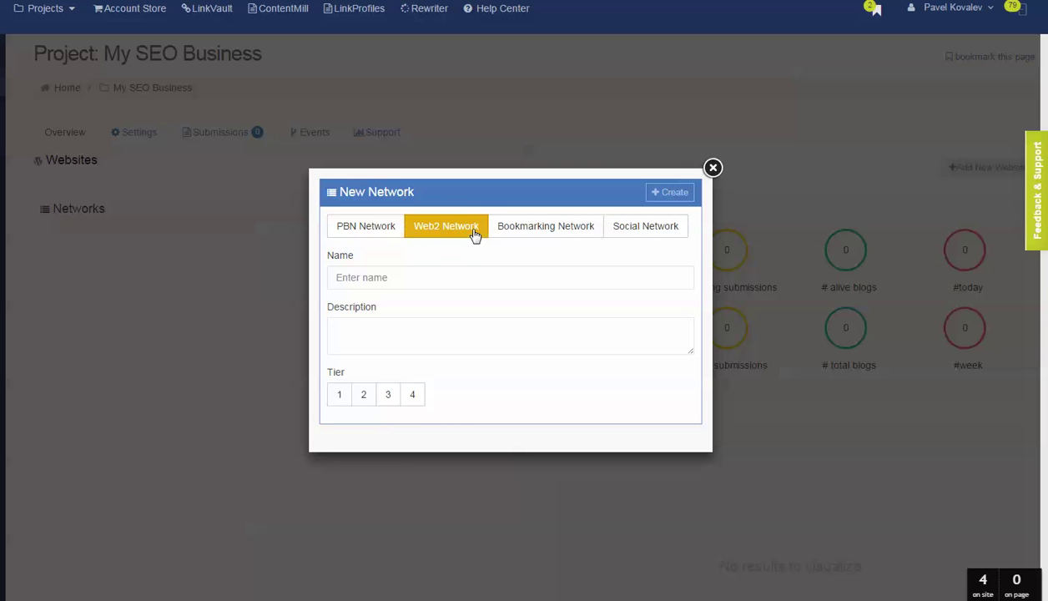
left_click(415, 280)
type("Web2 SEO Blogs")
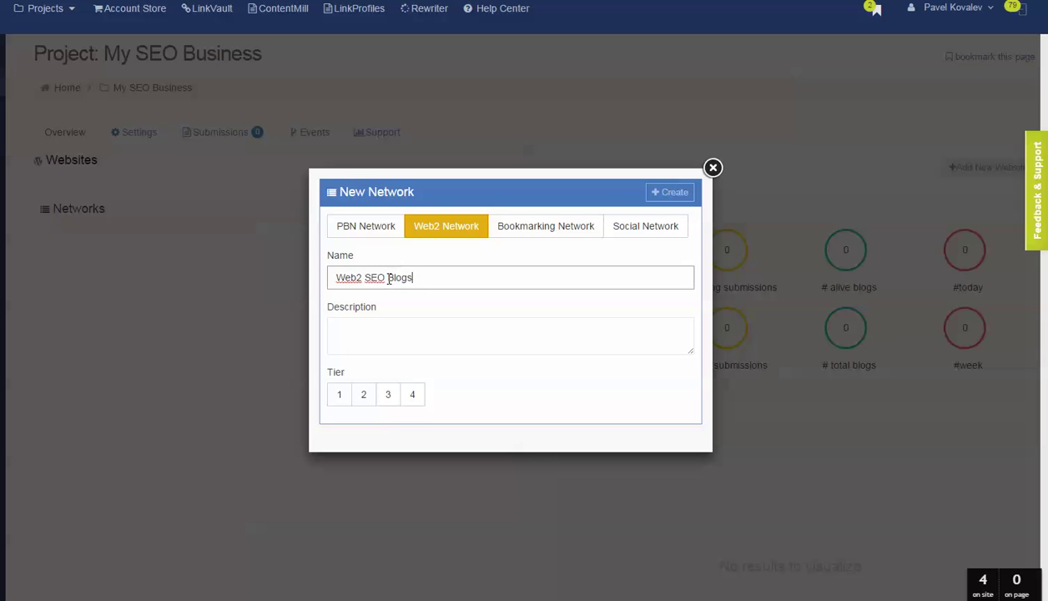
left_click(663, 195)
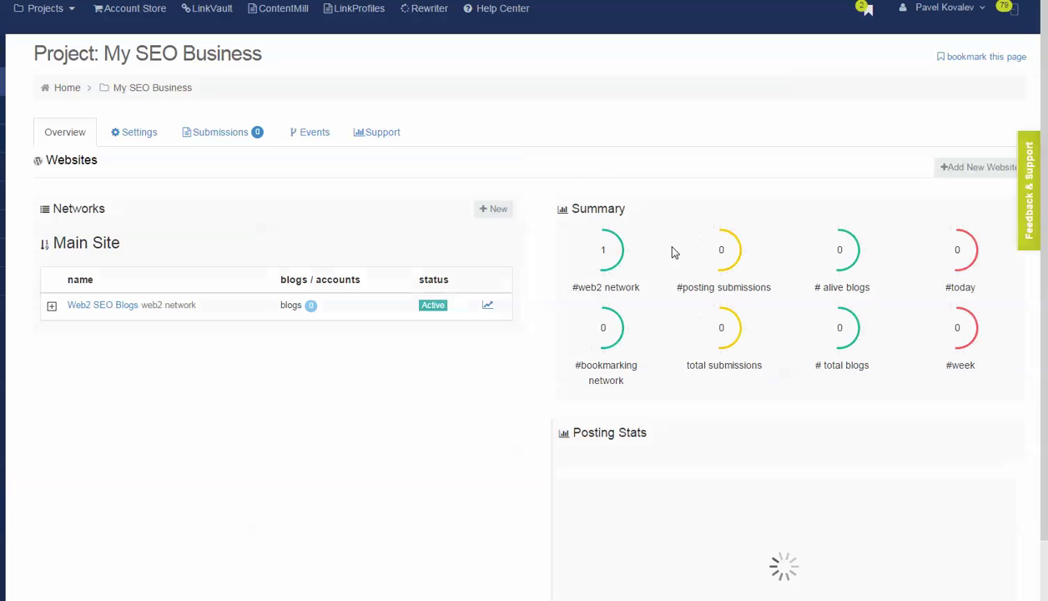
Step: Open Web2 SEO Blogs' Blogs tab and preview the Add blog form with areavoices.com, unsaved
left_click(113, 307)
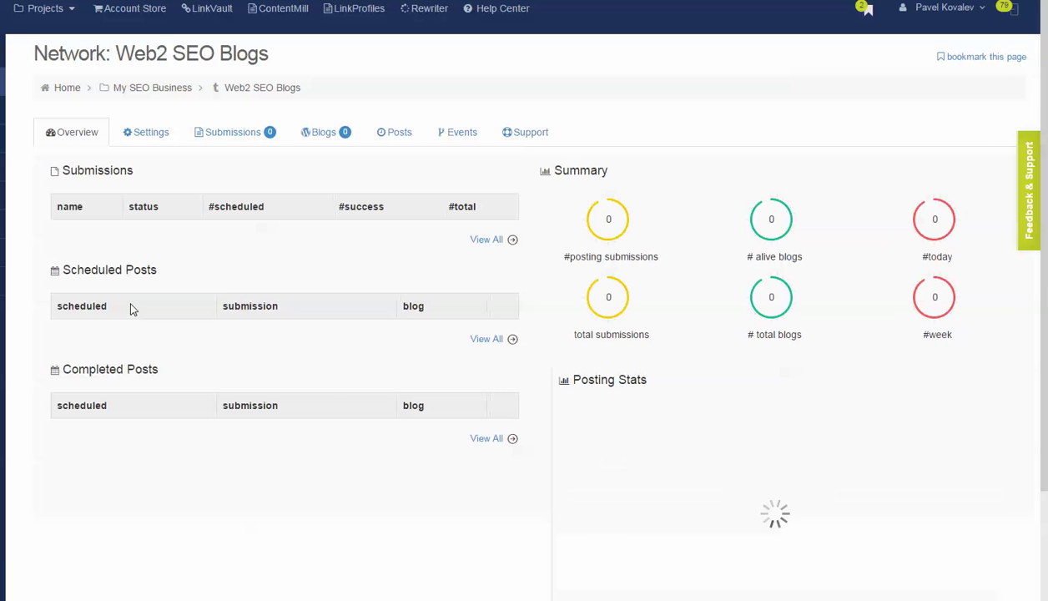
left_click(330, 141)
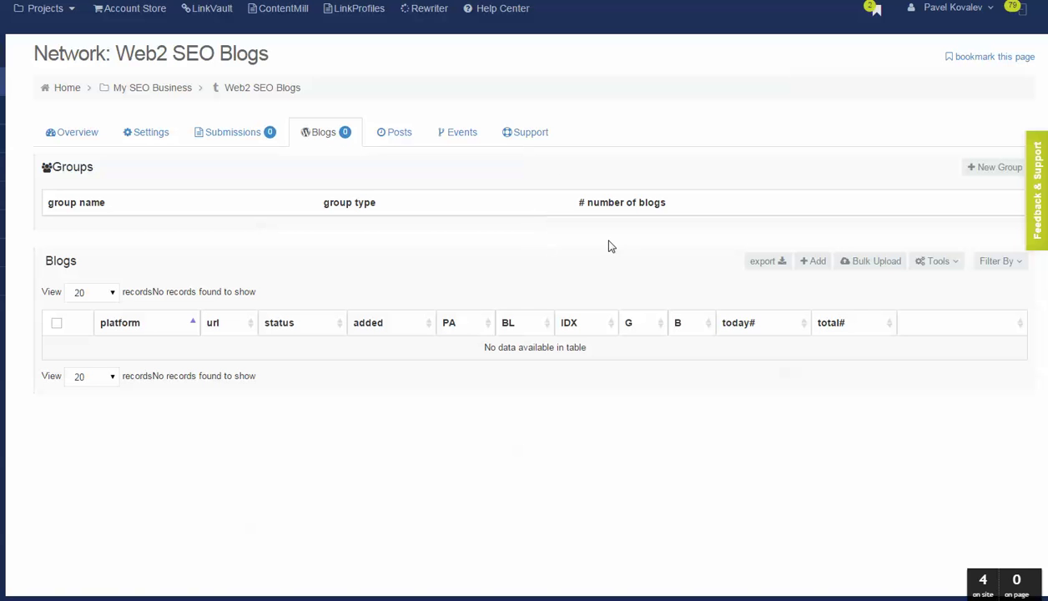
left_click(814, 262)
left_click(564, 260)
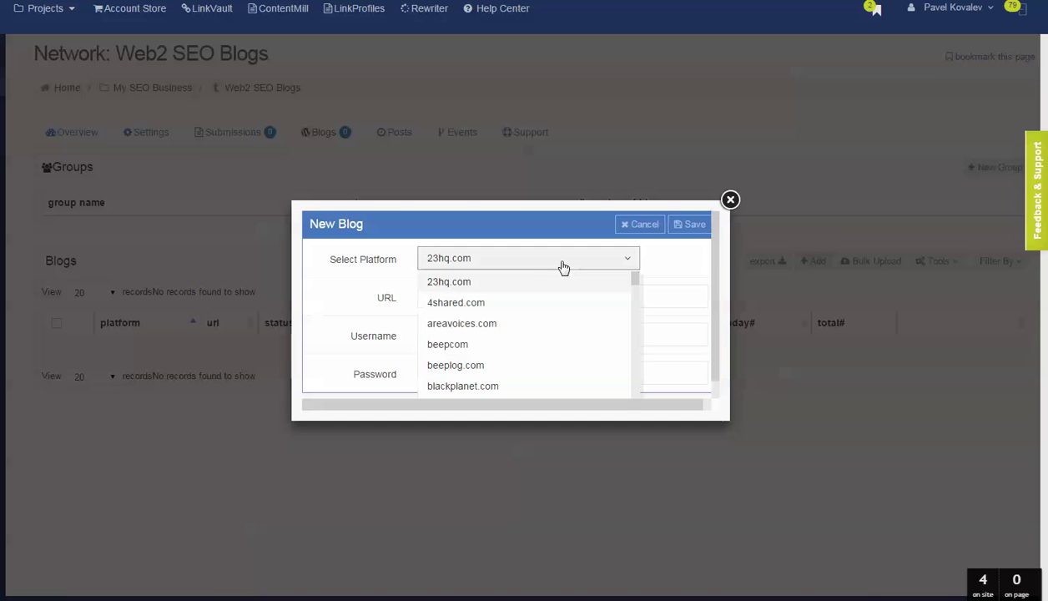
left_click(547, 325)
left_click(523, 297)
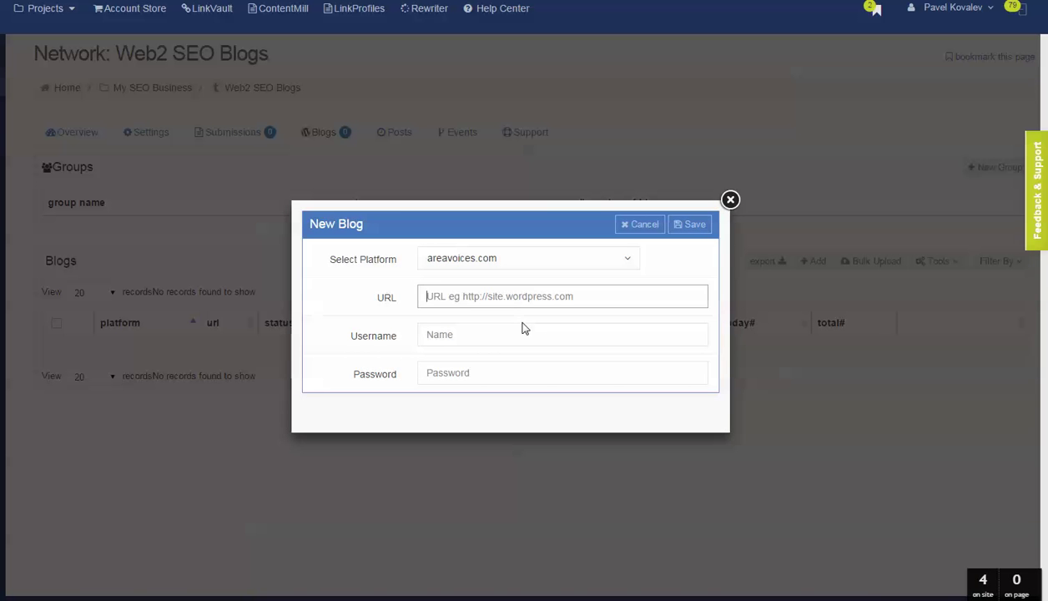
left_click(520, 332)
left_click(513, 375)
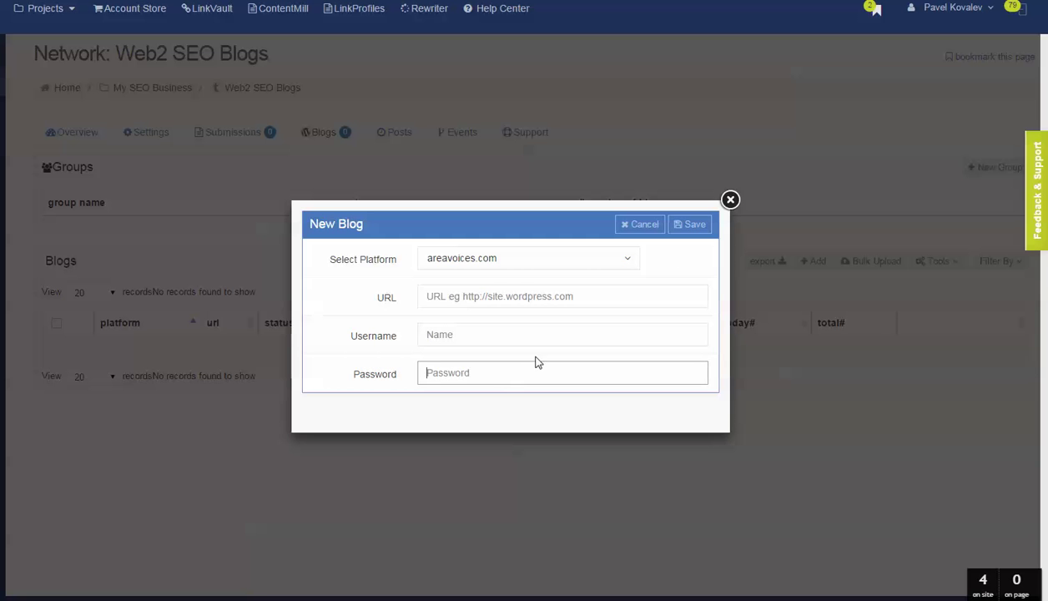
left_click(730, 200)
Step: Look at the Bulk Upload blogs form and close it without saving
left_click(874, 261)
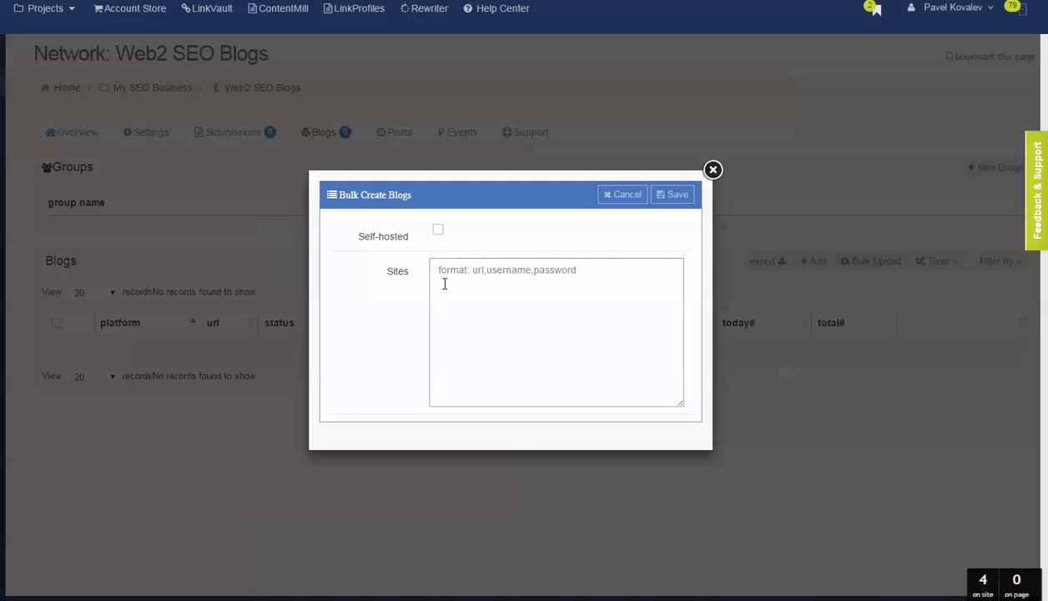
left_click(437, 277)
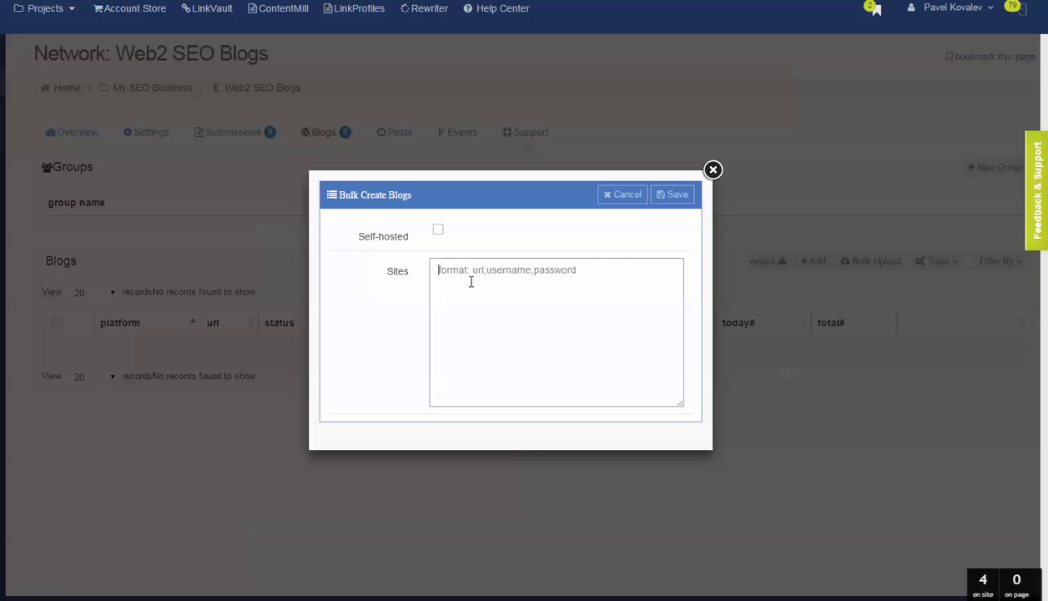
left_click(713, 170)
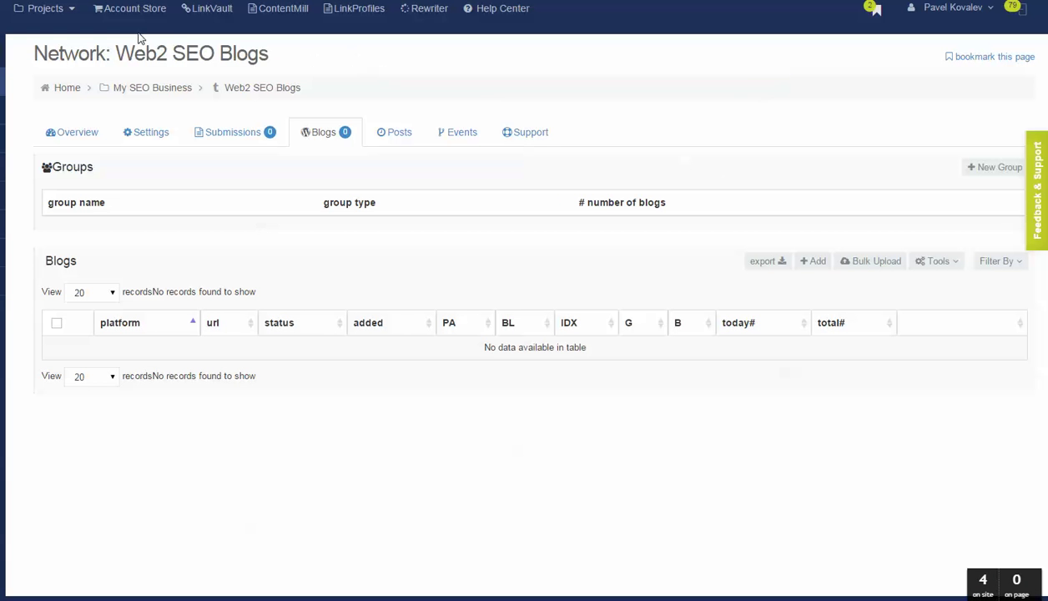
Step: Scroll through the Account Store of ready-made blog accounts
left_click(133, 12)
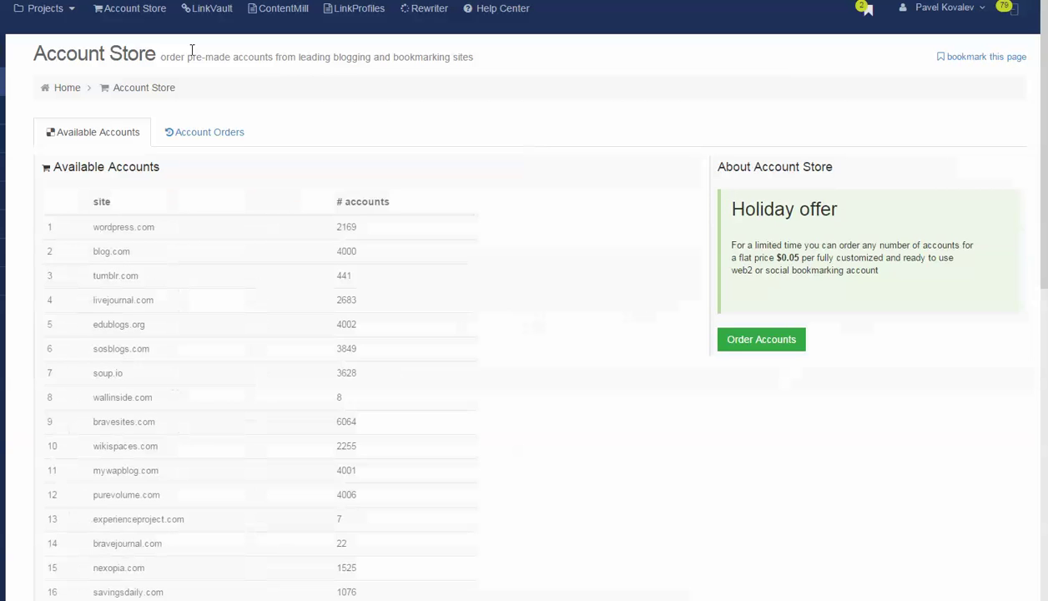
scroll(199, 166, "down", 1)
scroll(199, 166, "down", 4)
scroll(199, 166, "down", 3)
scroll(199, 169, "down", 4)
scroll(198, 169, "down", 2)
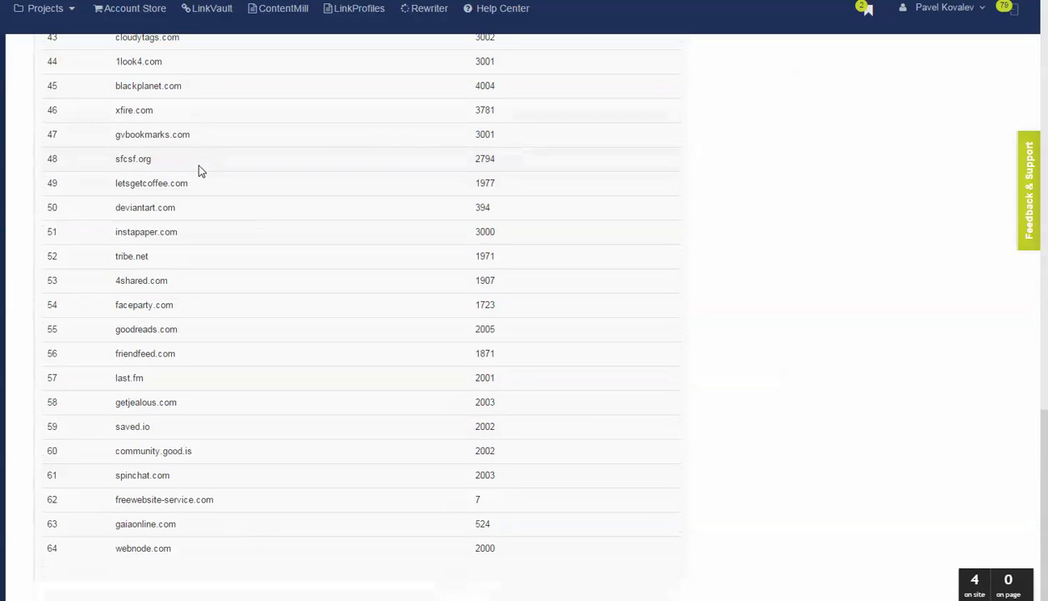
scroll(198, 169, "up", 3)
scroll(198, 169, "up", 5)
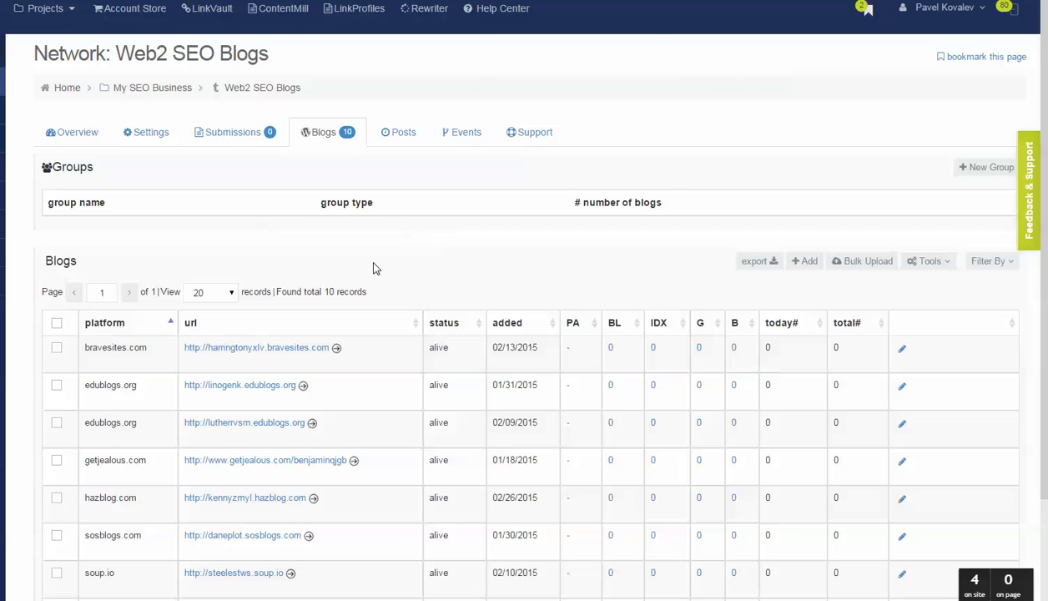
scroll(387, 264, "down", 2)
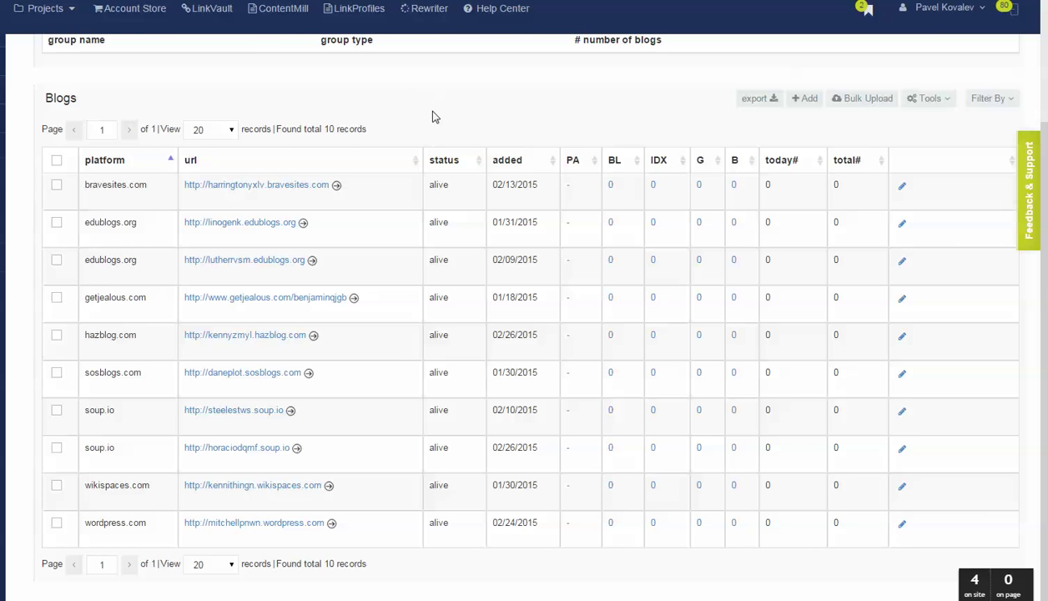
scroll(432, 118, "up", 2)
Step: In LinkProfiles, create the new MyProfile link profile and review its settings
left_click(370, 10)
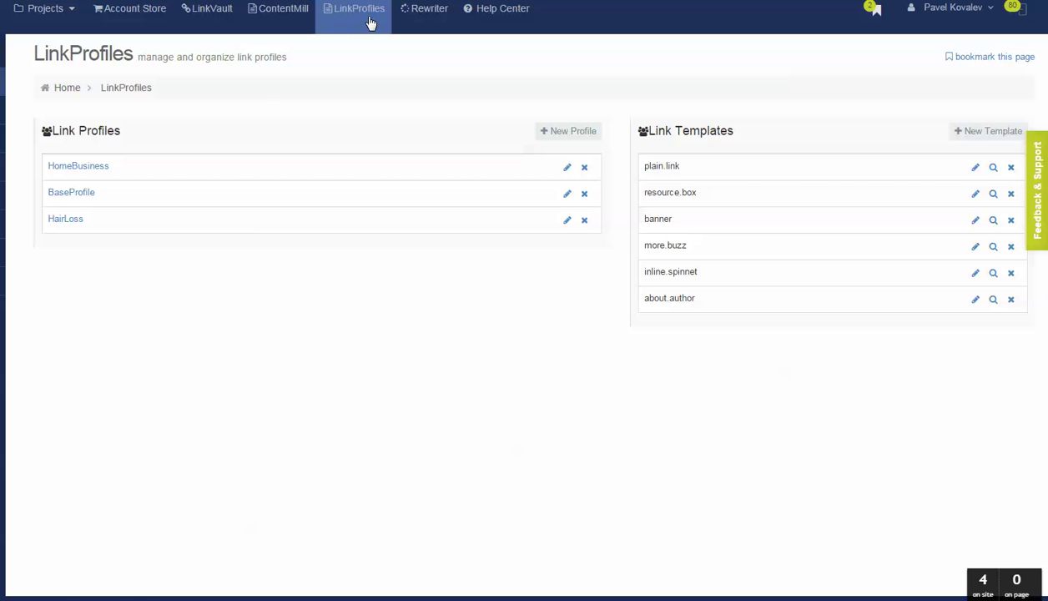
left_click(572, 131)
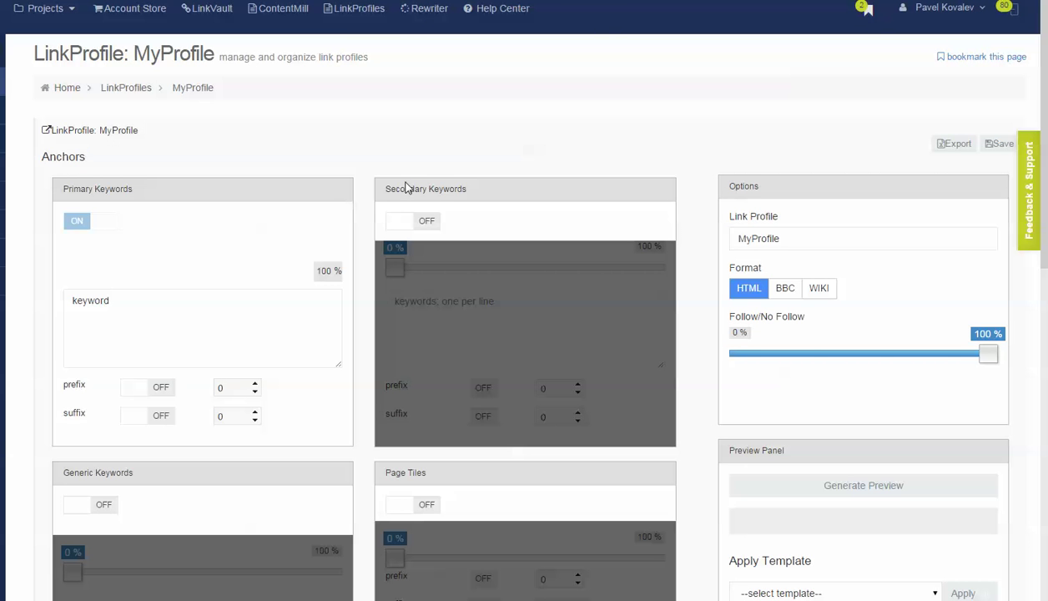
scroll(517, 158, "down", 3)
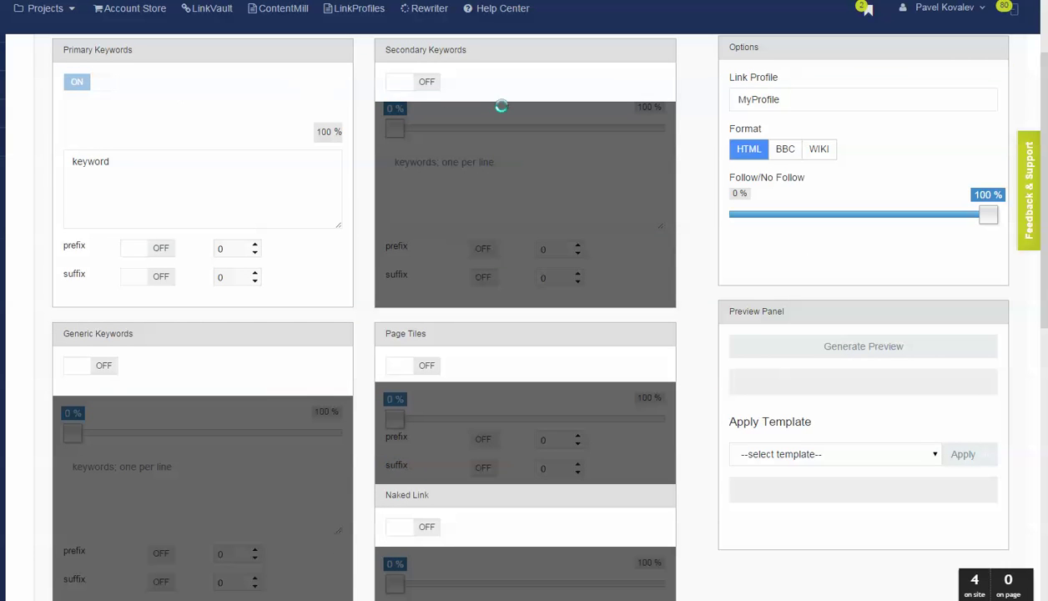
scroll(524, 113, "down", 3)
scroll(308, 137, "up", 3)
scroll(245, 360, "down", 7)
scroll(341, 351, "up", 10)
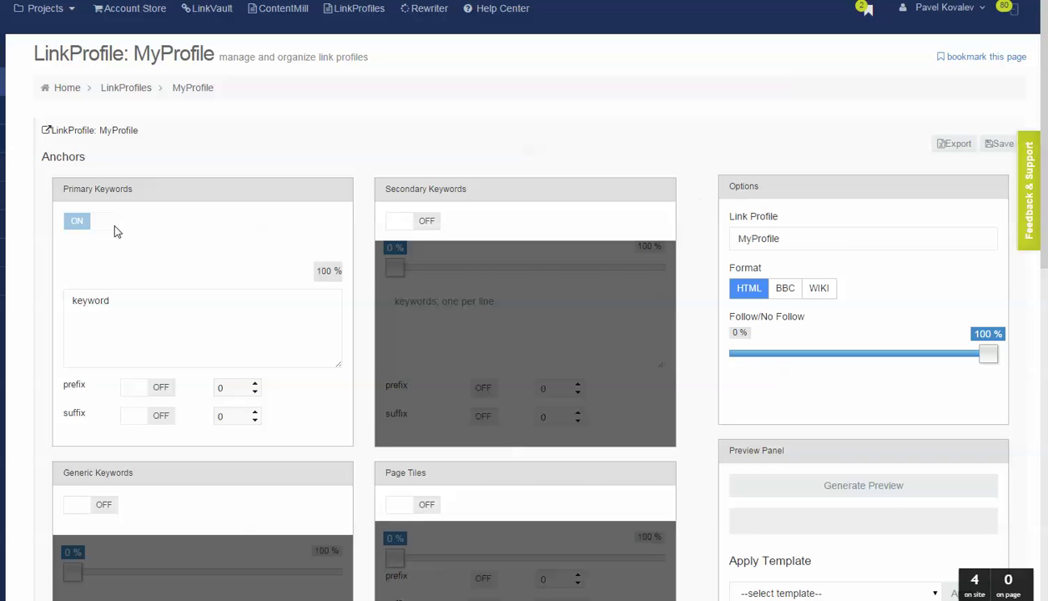
Step: Replace the placeholder primary keywords with the pasted SEO keyword list
left_click(108, 302)
key("ctrl+a")
key("ctrl+v")
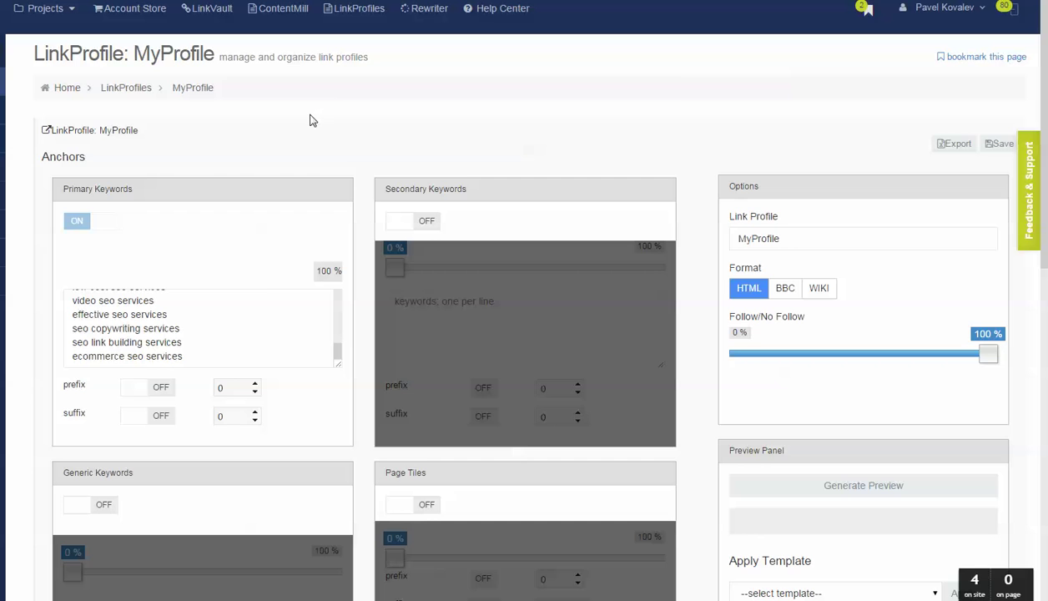
scroll(310, 121, "down", 3)
scroll(309, 112, "down", 1)
scroll(309, 111, "down", 2)
scroll(307, 116, "down", 3)
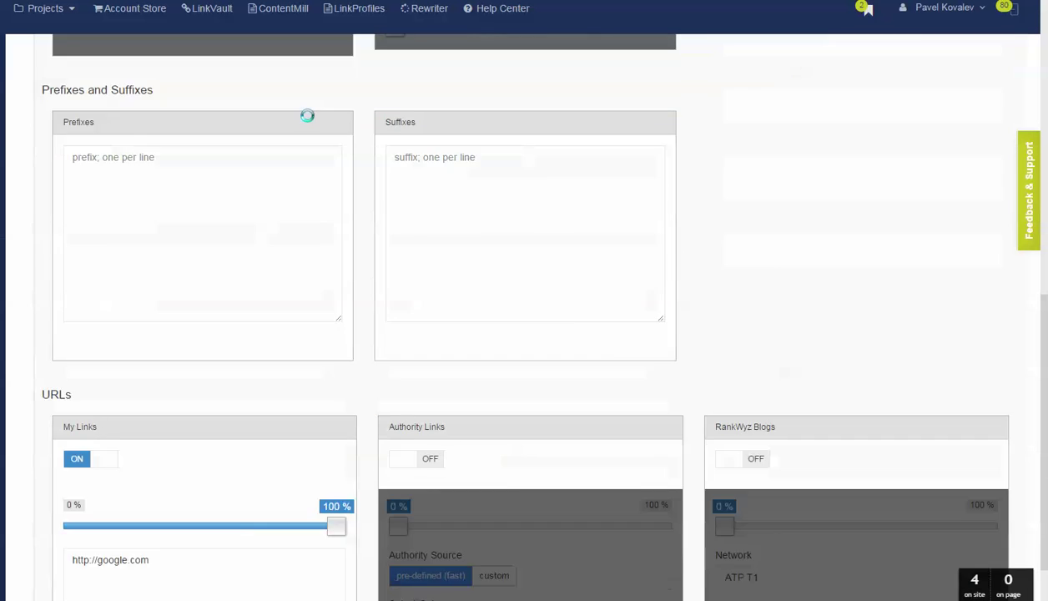
scroll(308, 116, "down", 2)
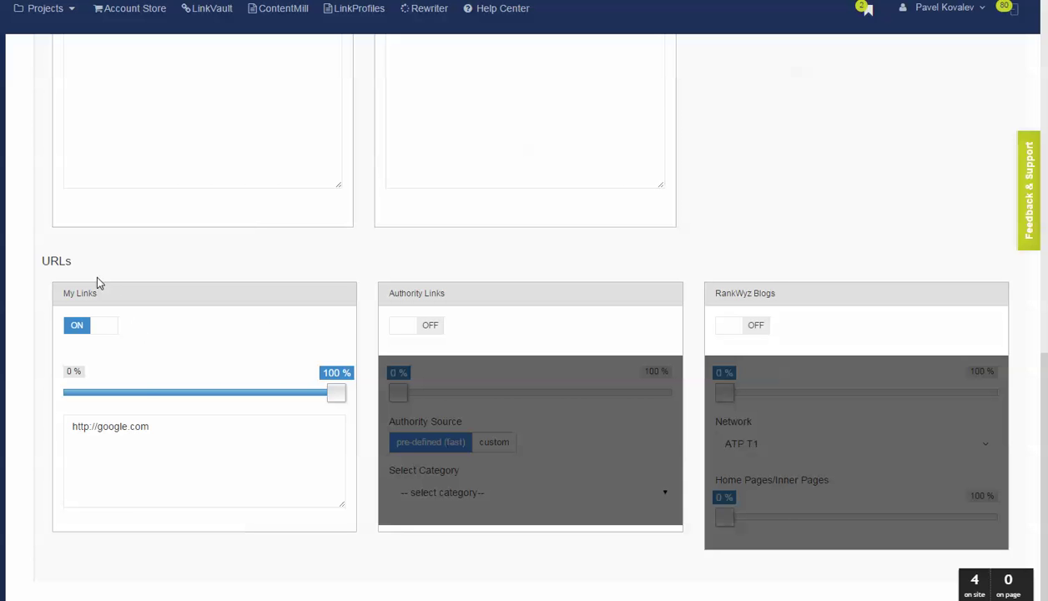
left_click_drag(193, 426, 34, 422)
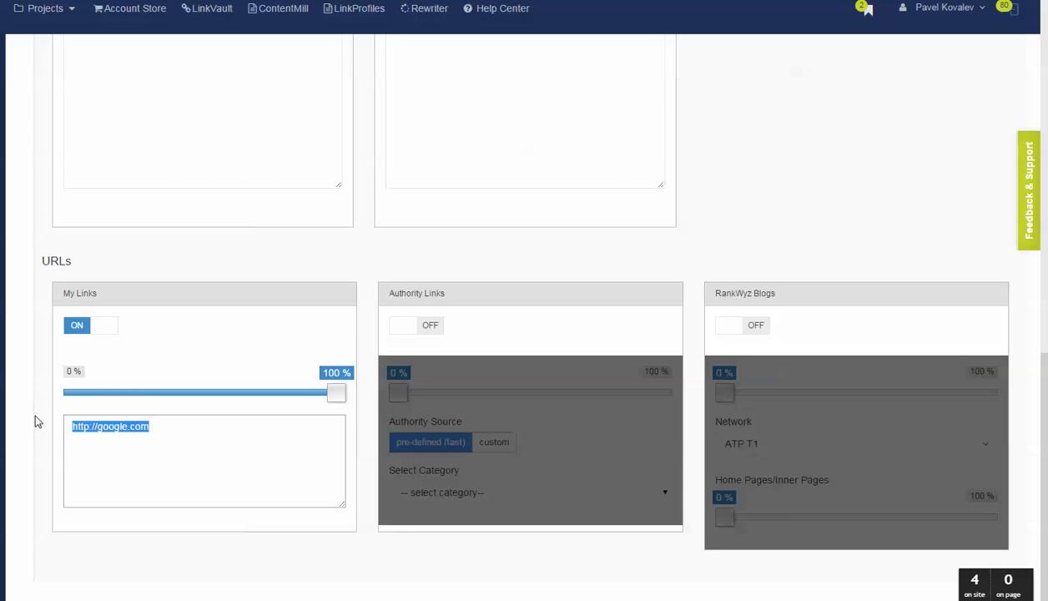
type("http://myseocompany.com http://myseocompany.com/services http://myseocompany.com/prices")
scroll(47, 409, "up", 3)
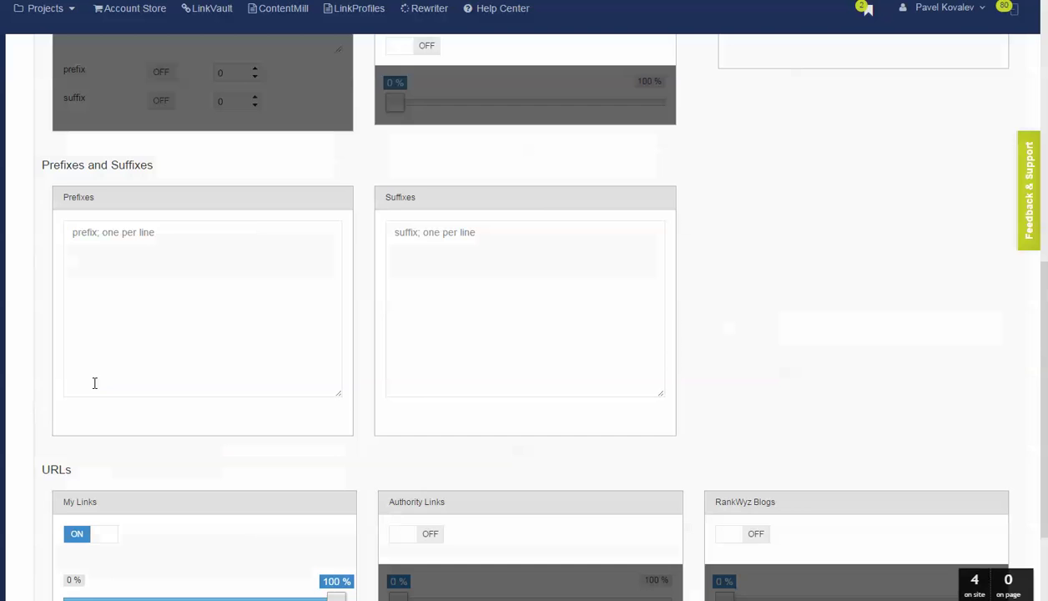
scroll(94, 381, "up", 3)
scroll(114, 273, "up", 3)
scroll(124, 90, "up", 1)
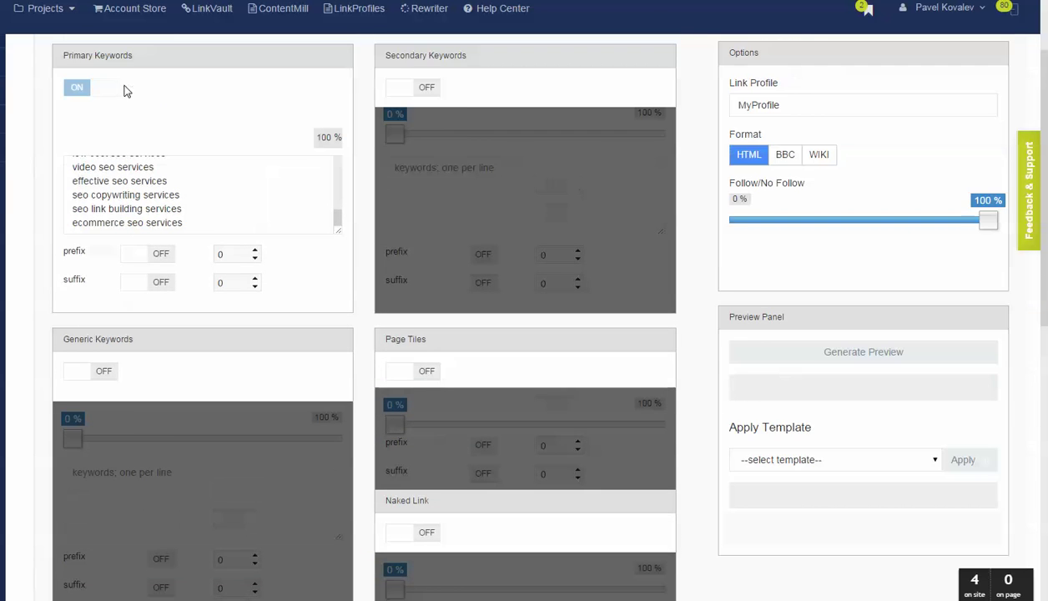
scroll(124, 89, "down", 6)
scroll(112, 140, "down", 4)
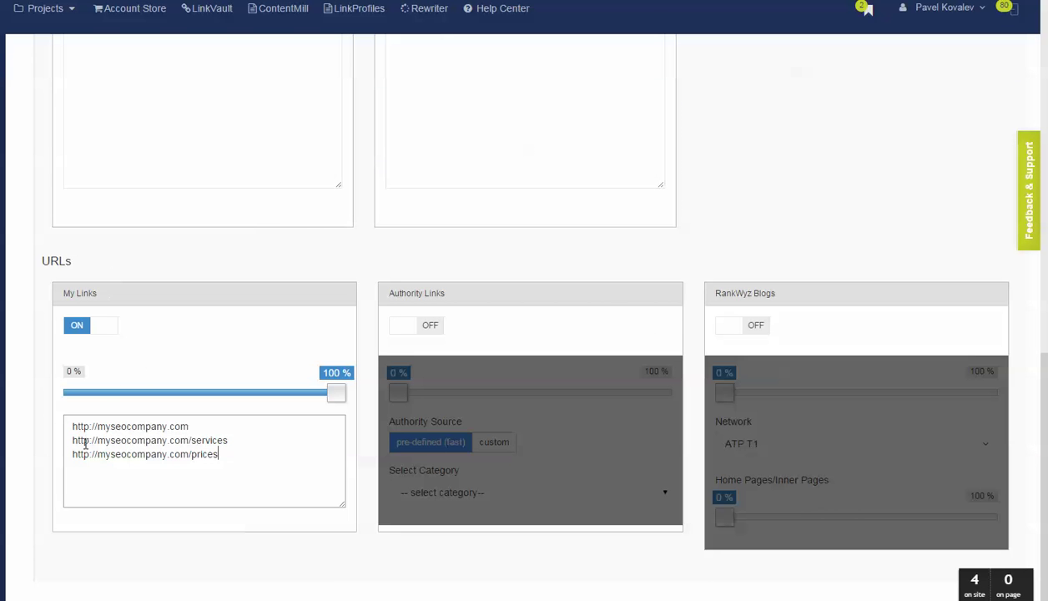
scroll(367, 367, "up", 6)
scroll(634, 250, "up", 3)
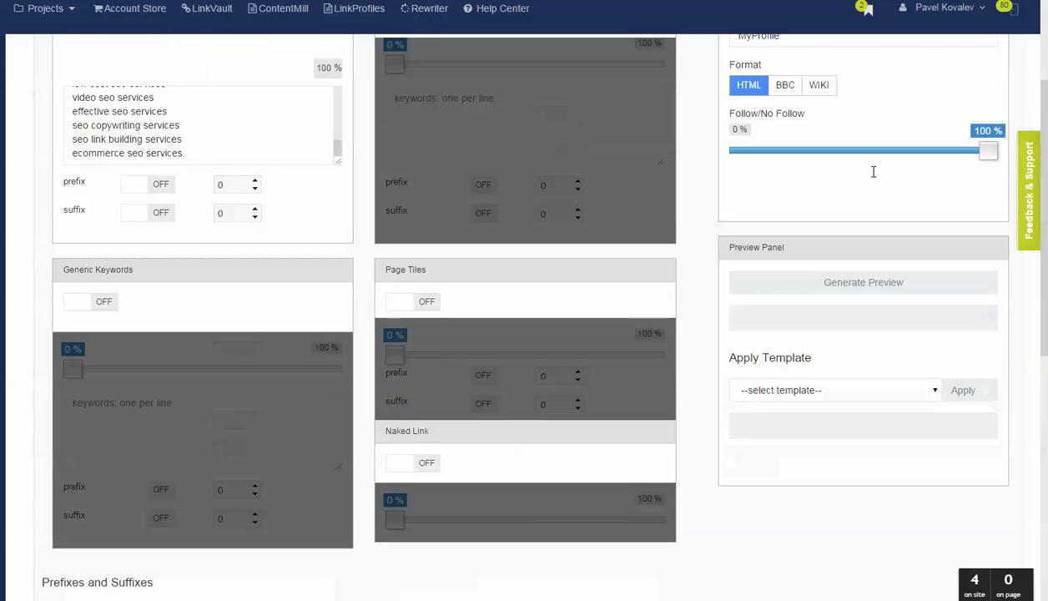
scroll(834, 201, "up", 3)
mouse_move(761, 220)
left_mouse_down()
mouse_move(649, 220)
mouse_move(750, 221)
left_mouse_up()
Step: Rename the link profile to 'SEO Profile' and save it
left_click(776, 238)
double_click(766, 237)
type("SEO")
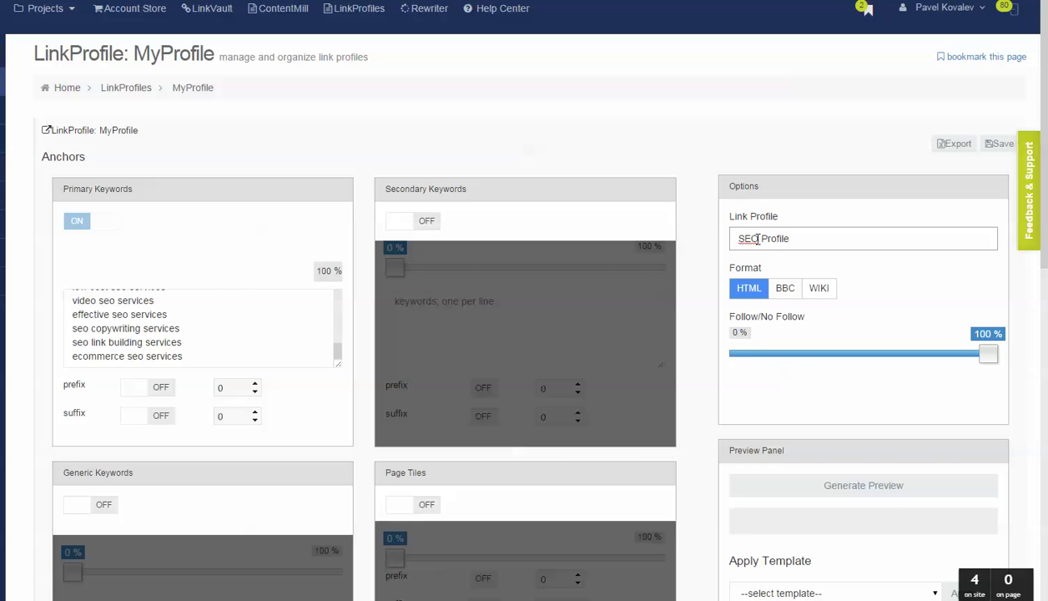
left_click(1006, 149)
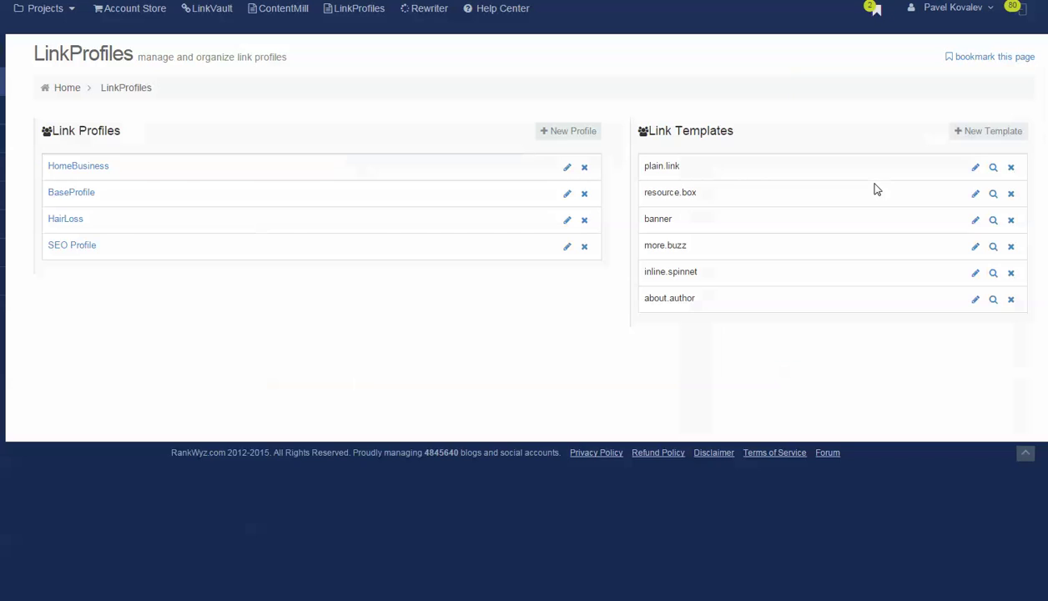
Step: Reopen SEO Profile and generate several previews of its sample anchor links
left_click(81, 248)
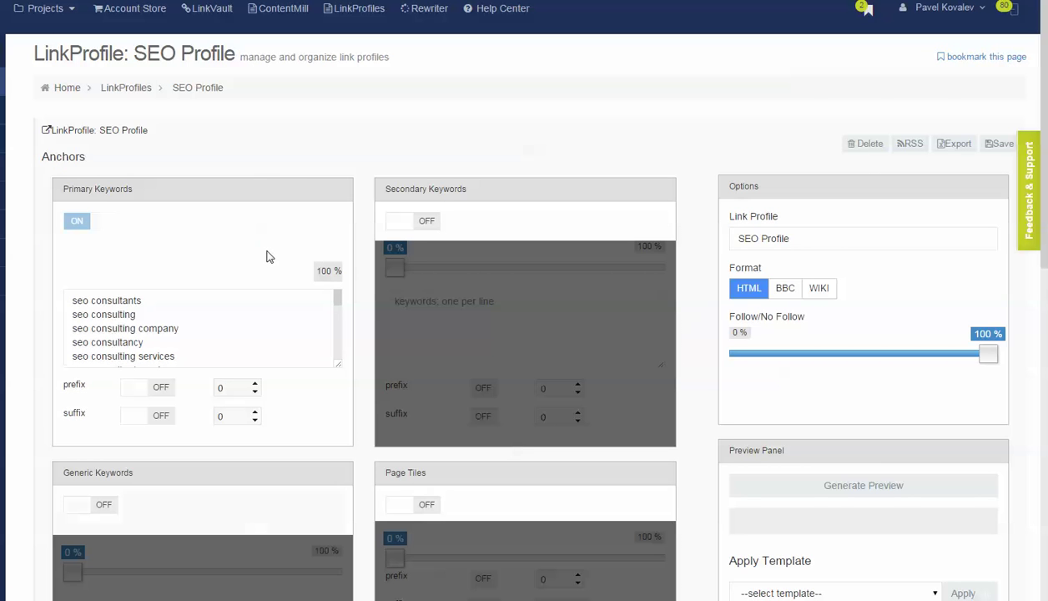
scroll(634, 238, "down", 3)
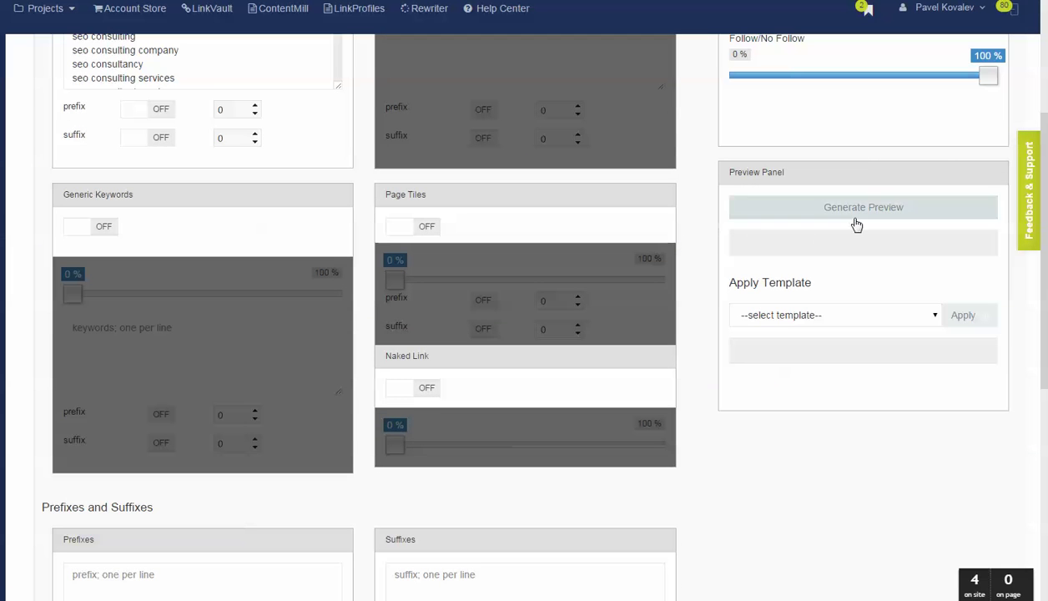
left_click(881, 210)
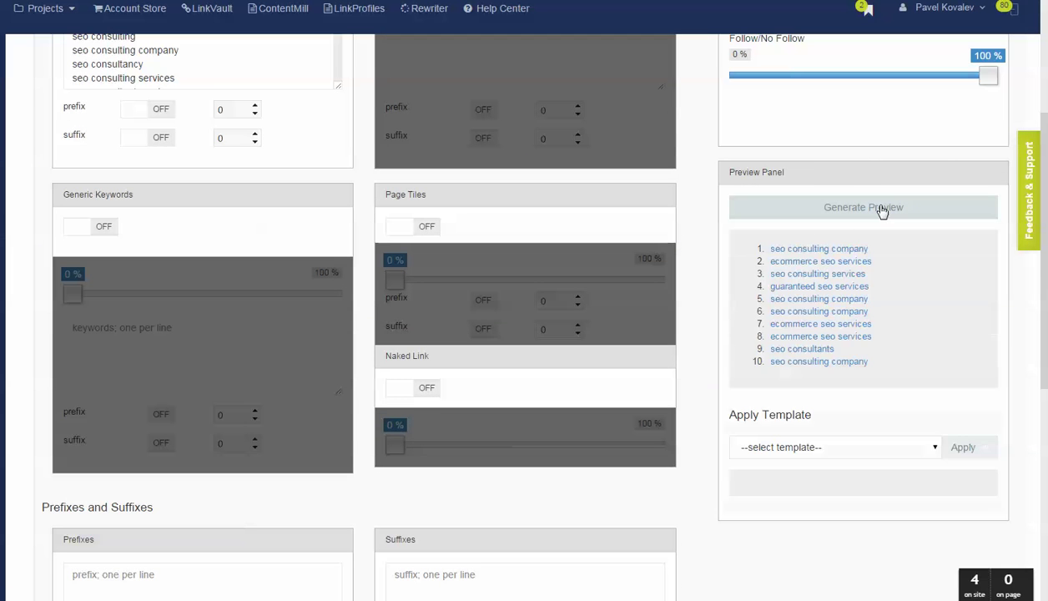
left_click(883, 209)
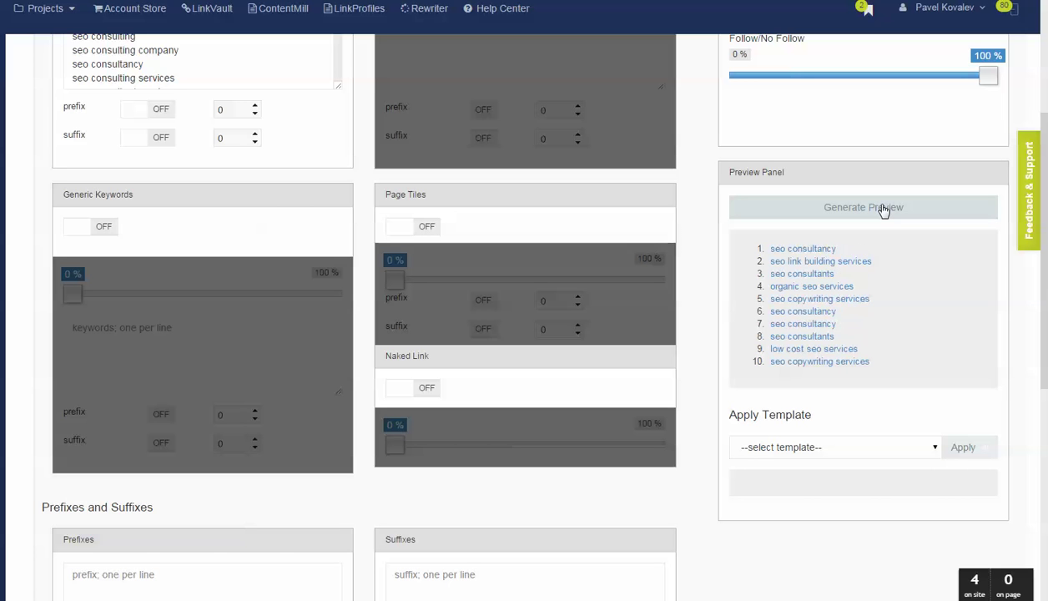
left_click(883, 209)
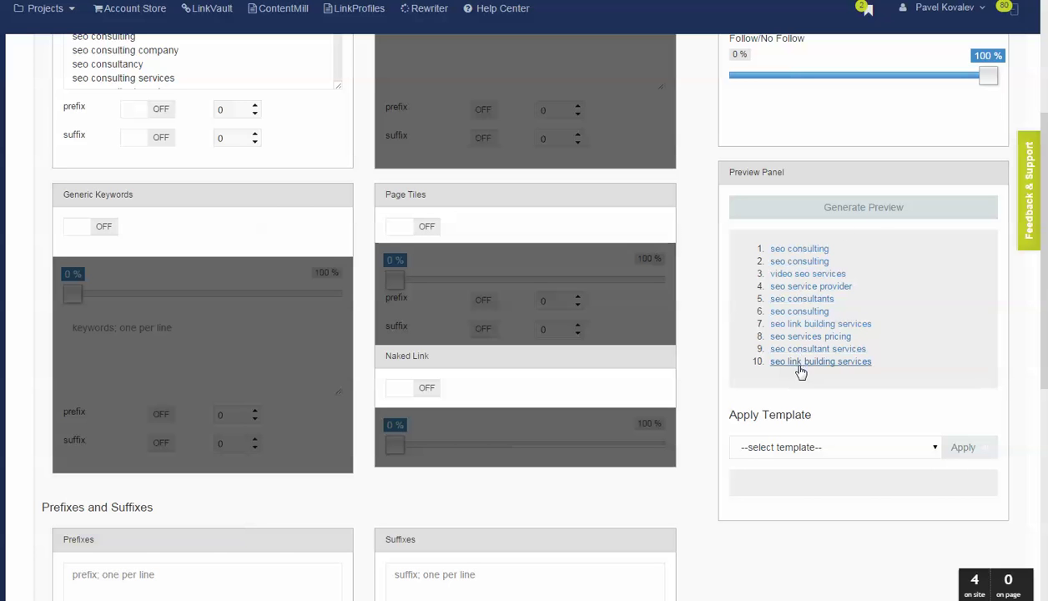
left_click(865, 211)
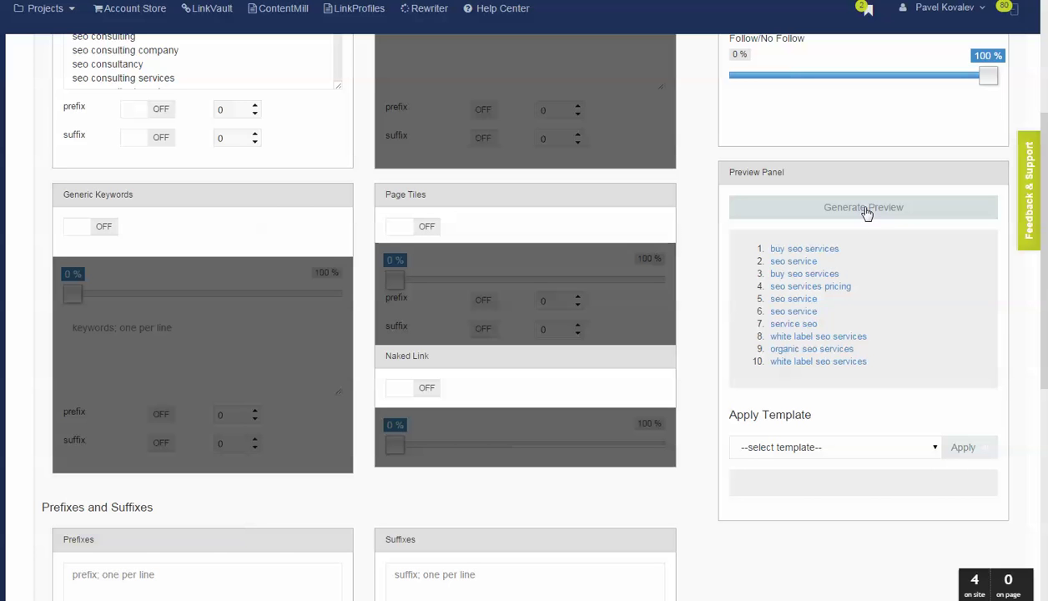
left_click(864, 210)
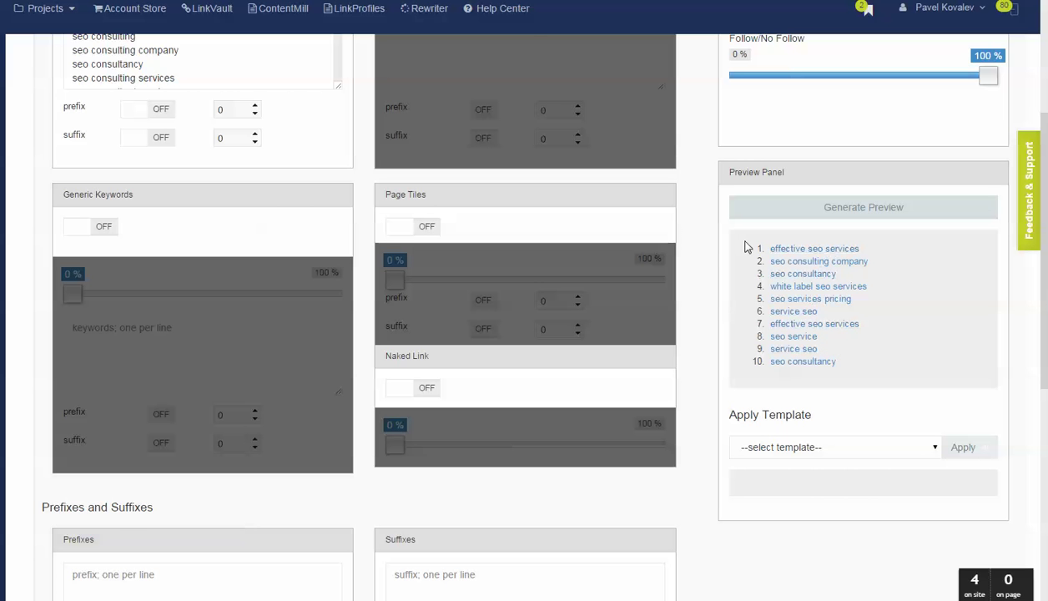
scroll(867, 296, "up", 3)
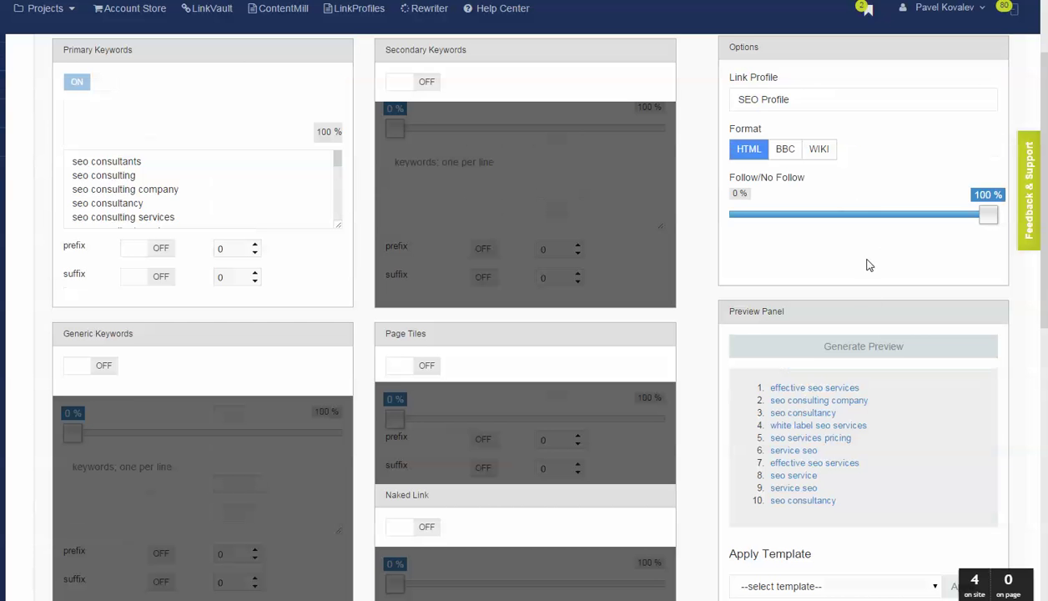
scroll(868, 296, "up", 3)
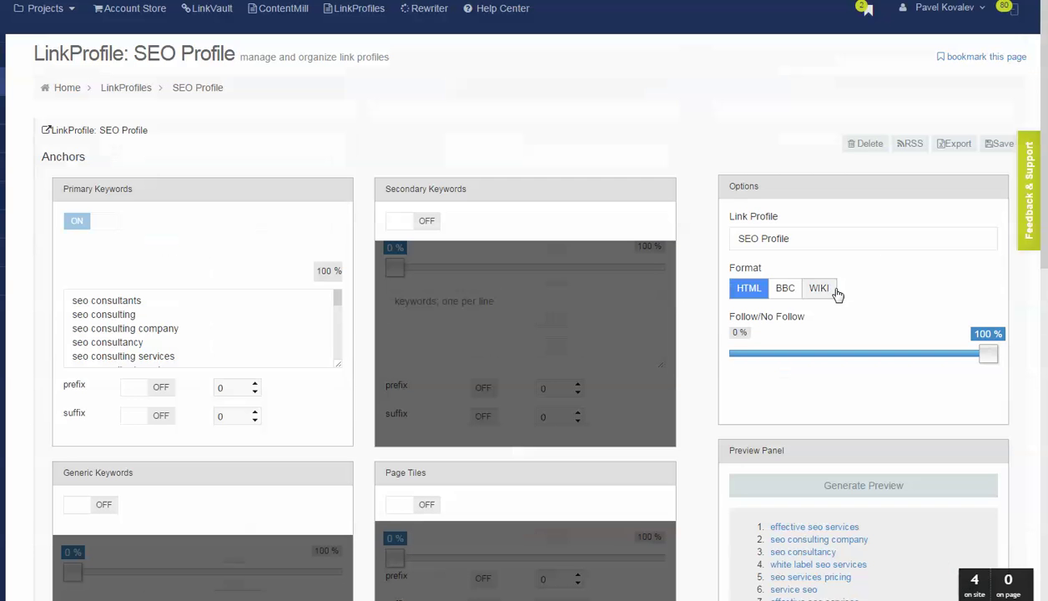
Step: Add a ContentMill bucket named 'SEO Content' sourcing from ArticleBuilder.net
left_click(299, 15)
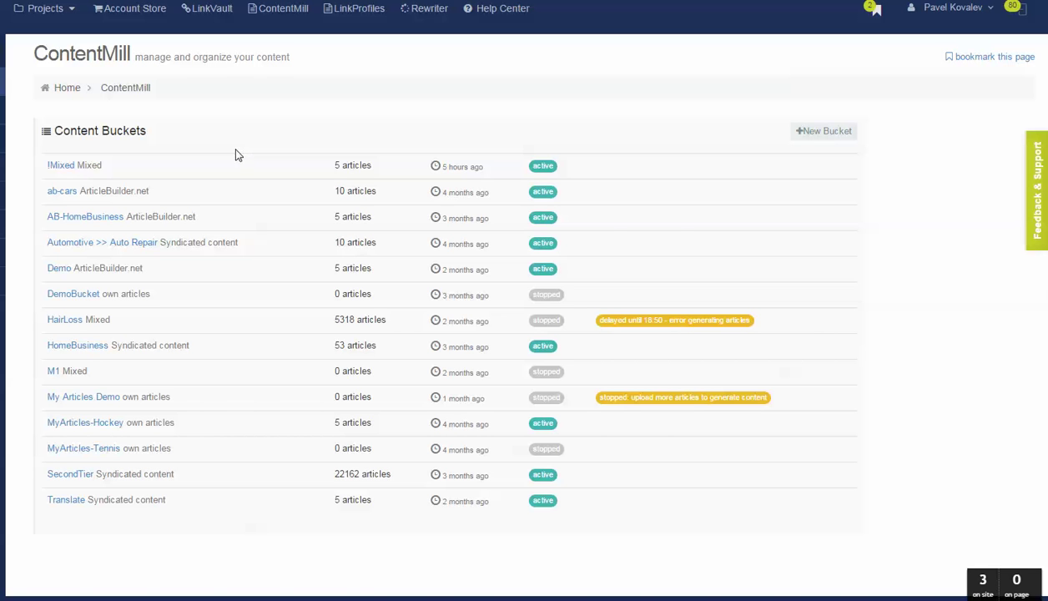
left_click(805, 136)
left_click(414, 297)
type("SE")
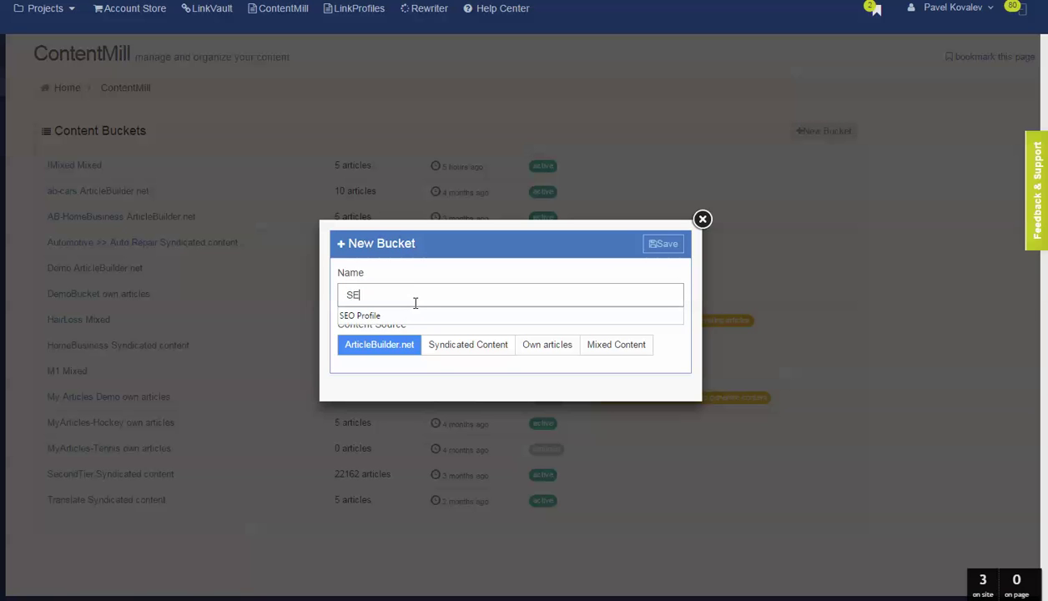
type("O Content")
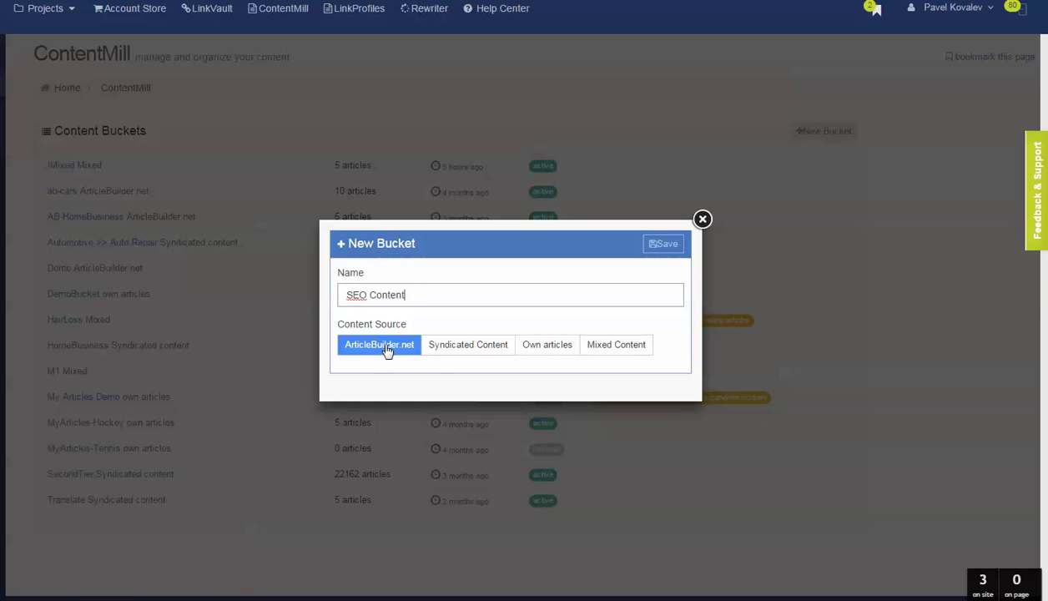
left_click(667, 245)
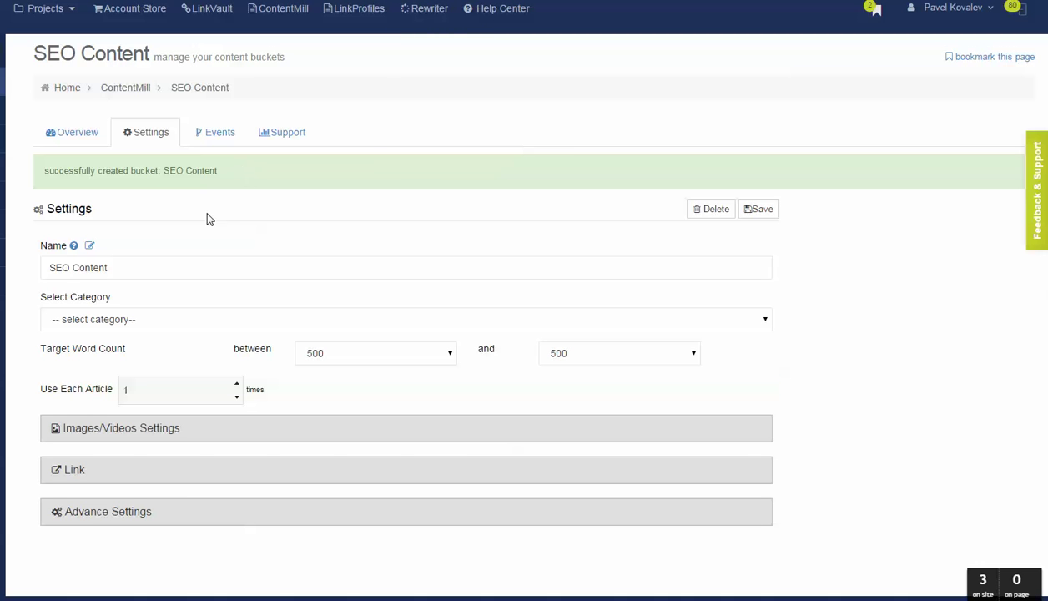
Step: Set the bucket category to Business » Search Engine Optimization
left_click(140, 323)
scroll(188, 358, "down", 3)
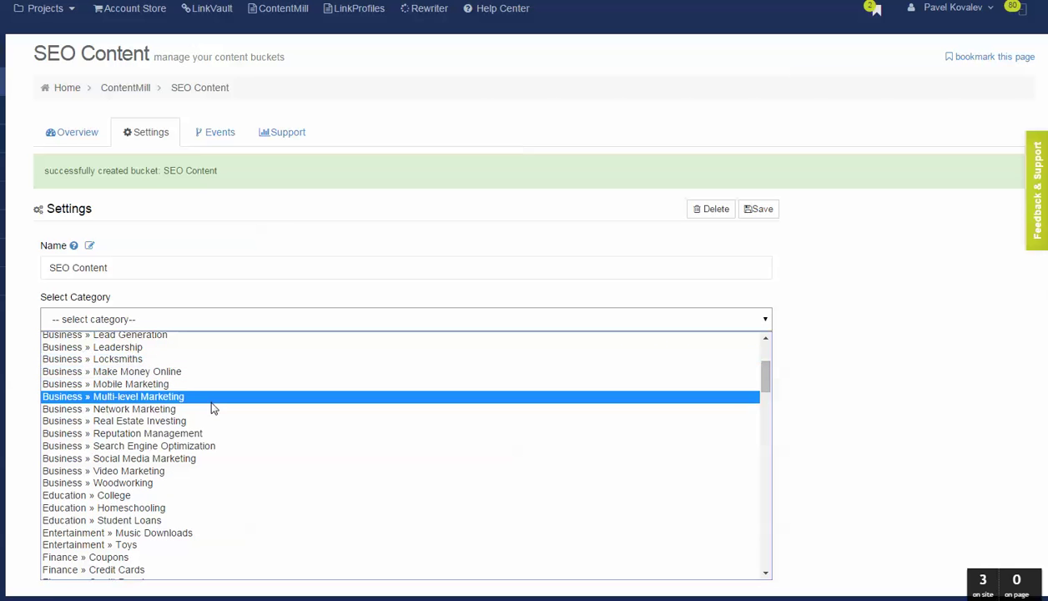
left_click(219, 447)
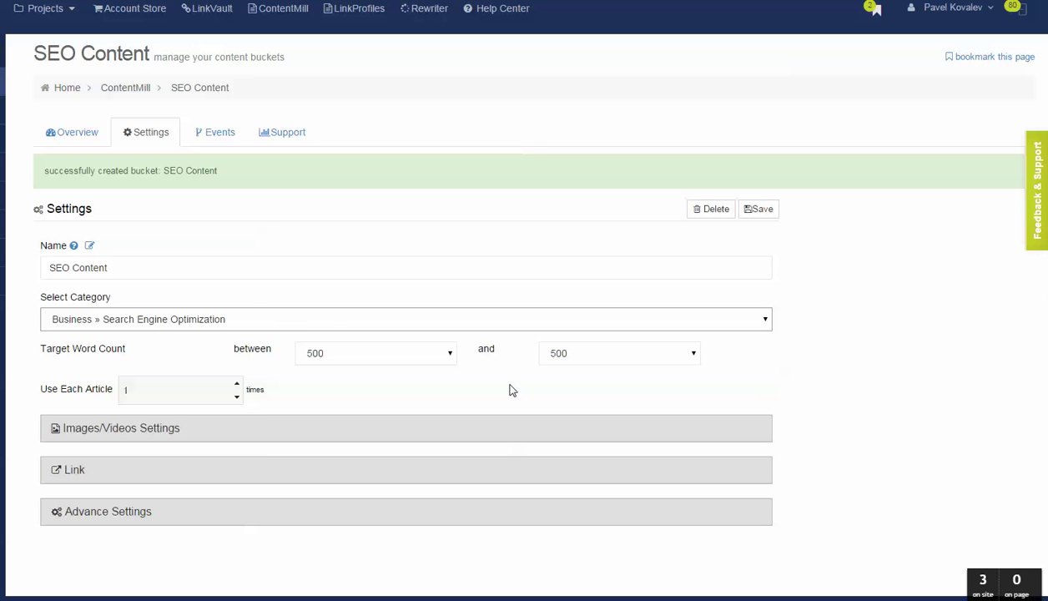
left_click(731, 382)
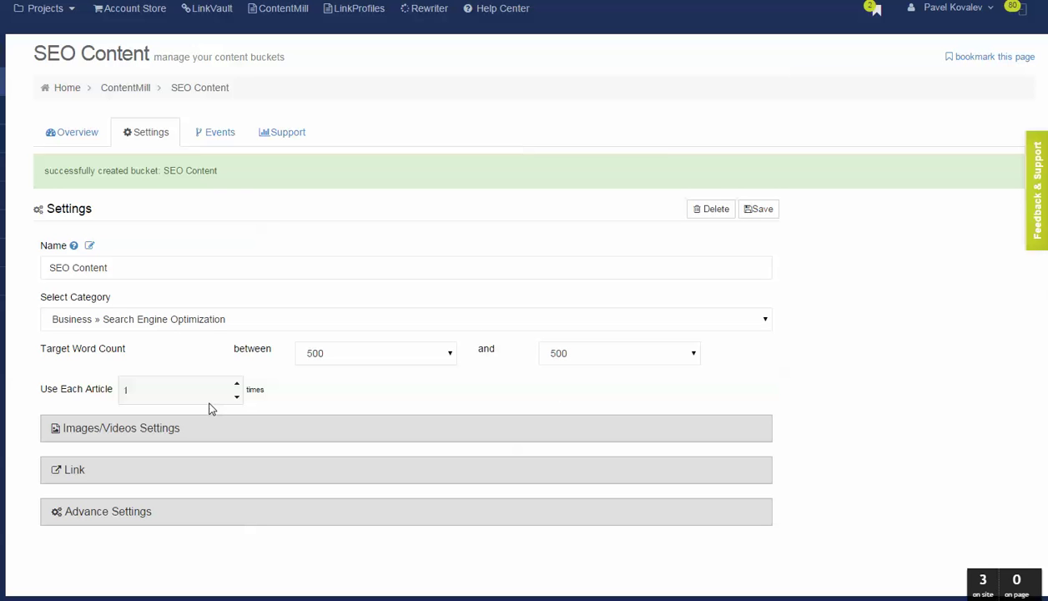
Step: Enable included images with upload to shared image hosting, and expand the Link settings
left_click(165, 432)
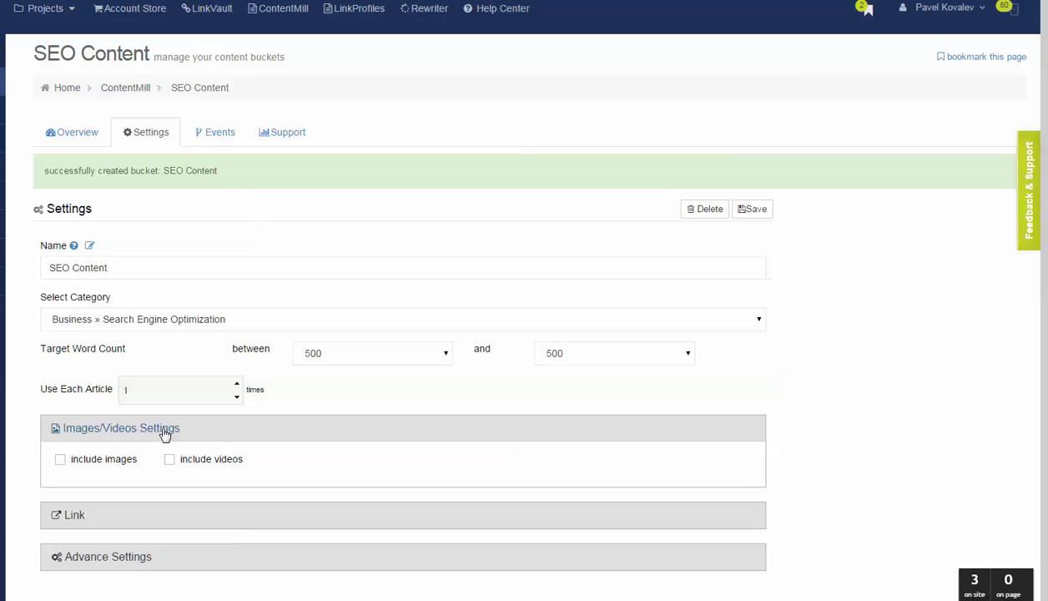
left_click(106, 455)
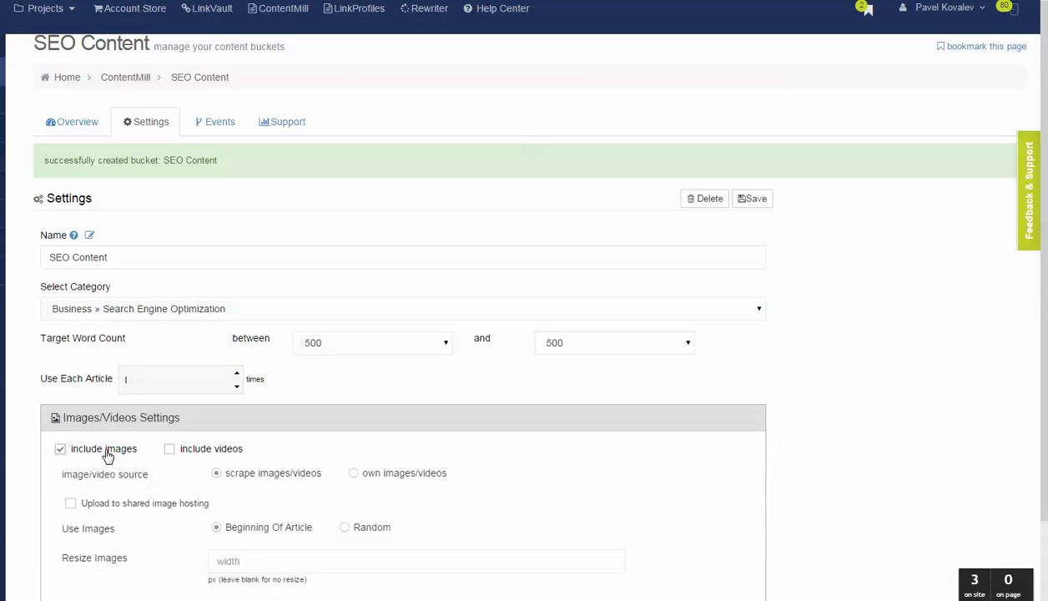
scroll(288, 442, "down", 1)
scroll(287, 442, "down", 1)
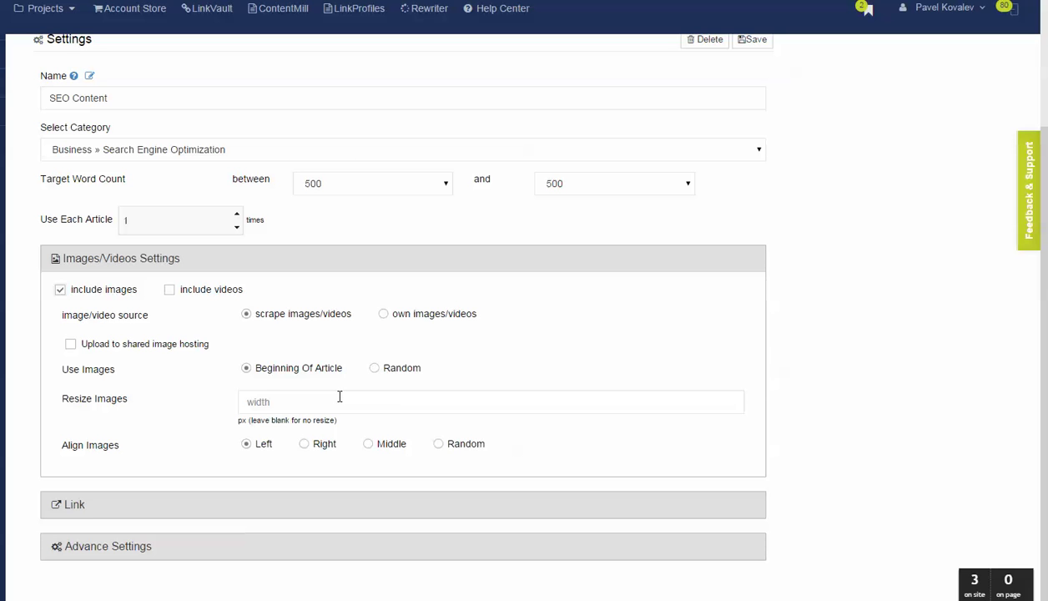
left_click(75, 505)
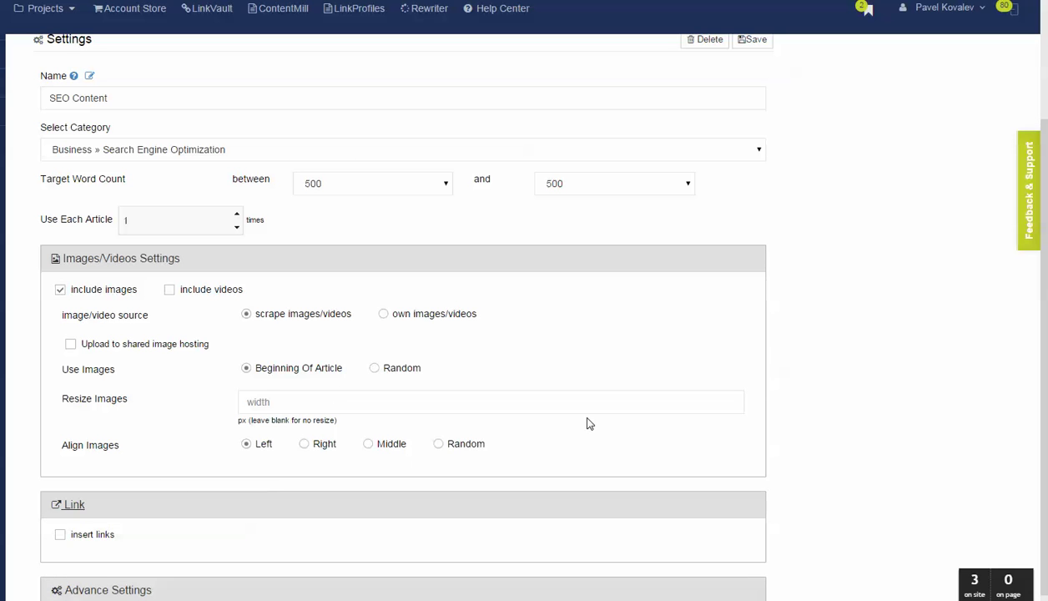
scroll(588, 424, "down", 1)
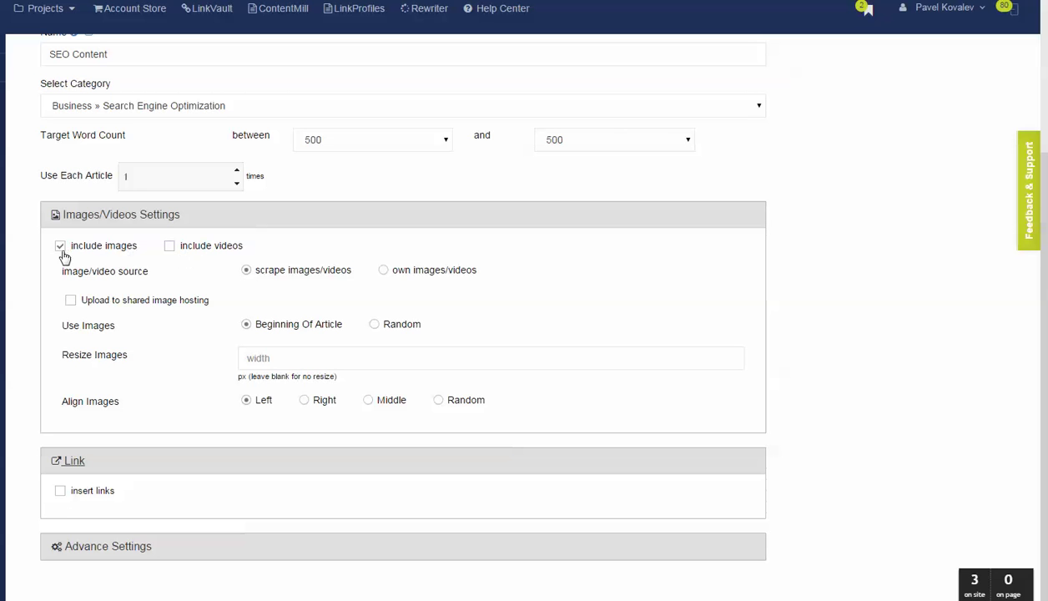
left_click(71, 301)
Step: Insert SEO Profile links with the plain.link template at random placement, and save the bucket
left_click(73, 493)
scroll(465, 365, "down", 1)
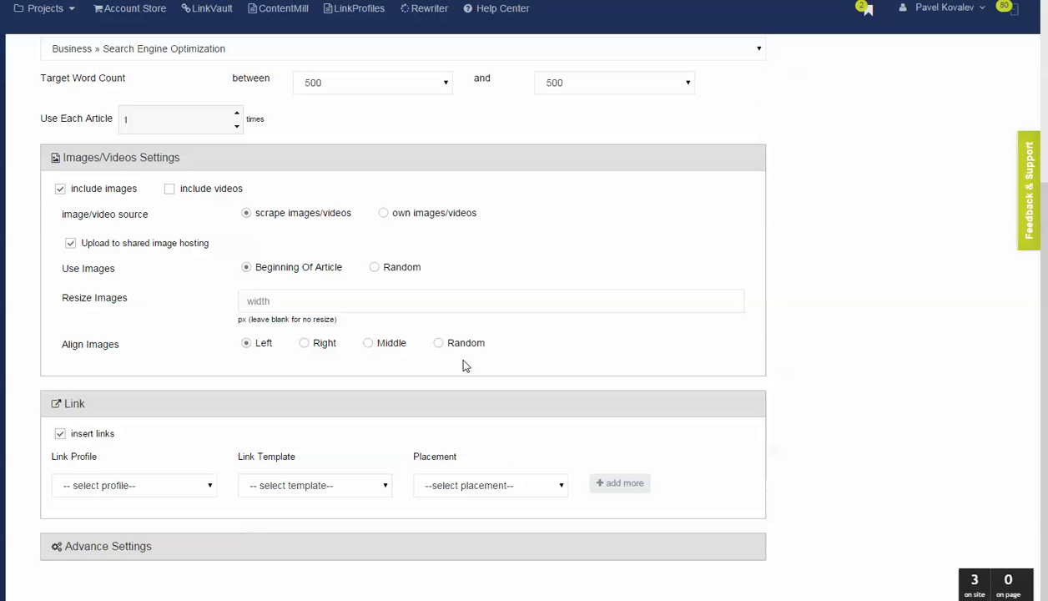
left_click(211, 489)
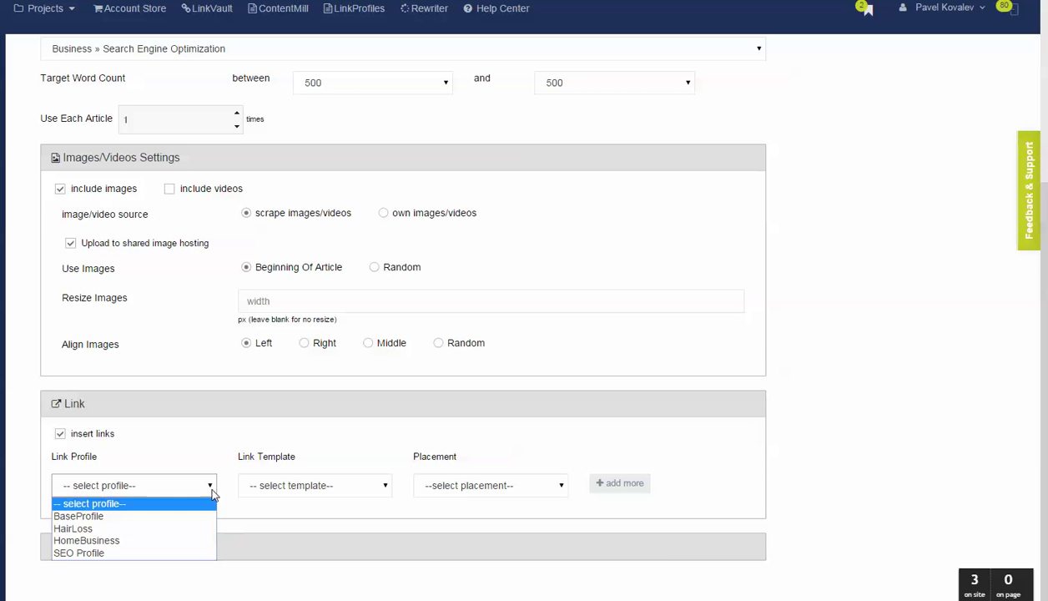
left_click(159, 554)
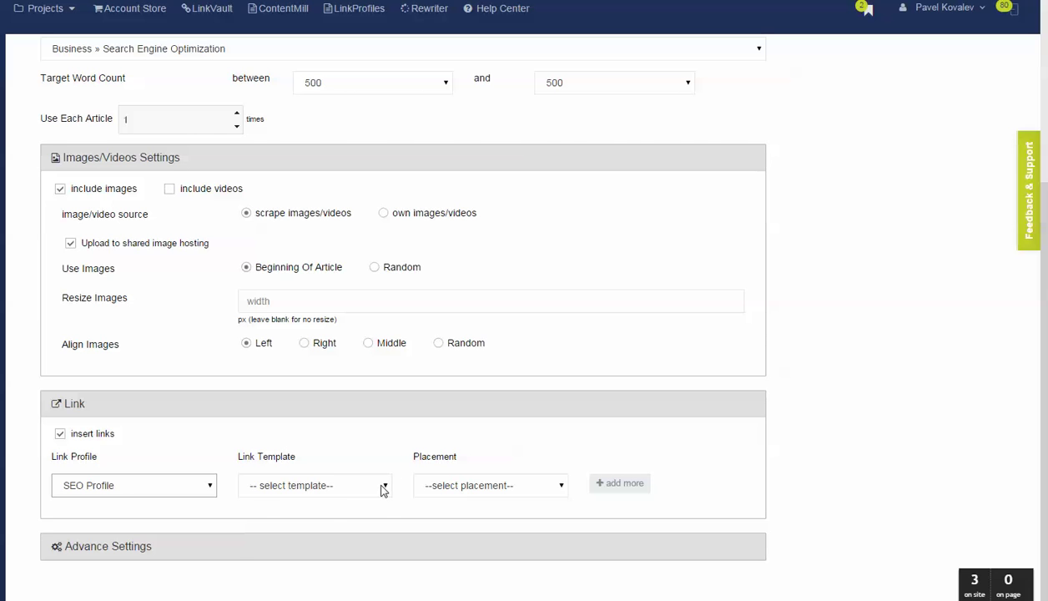
left_click(383, 487)
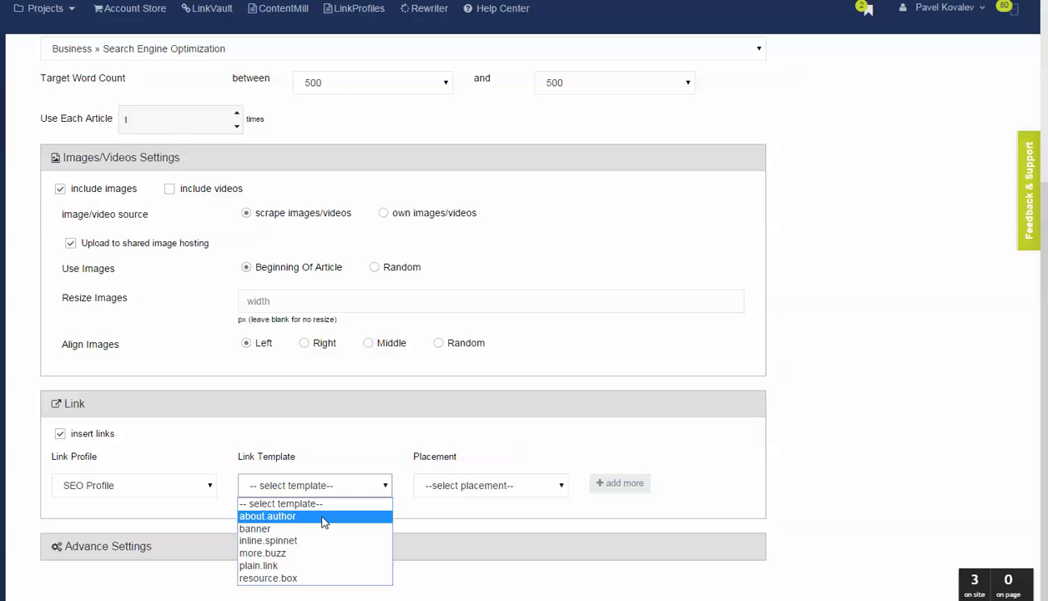
left_click(340, 567)
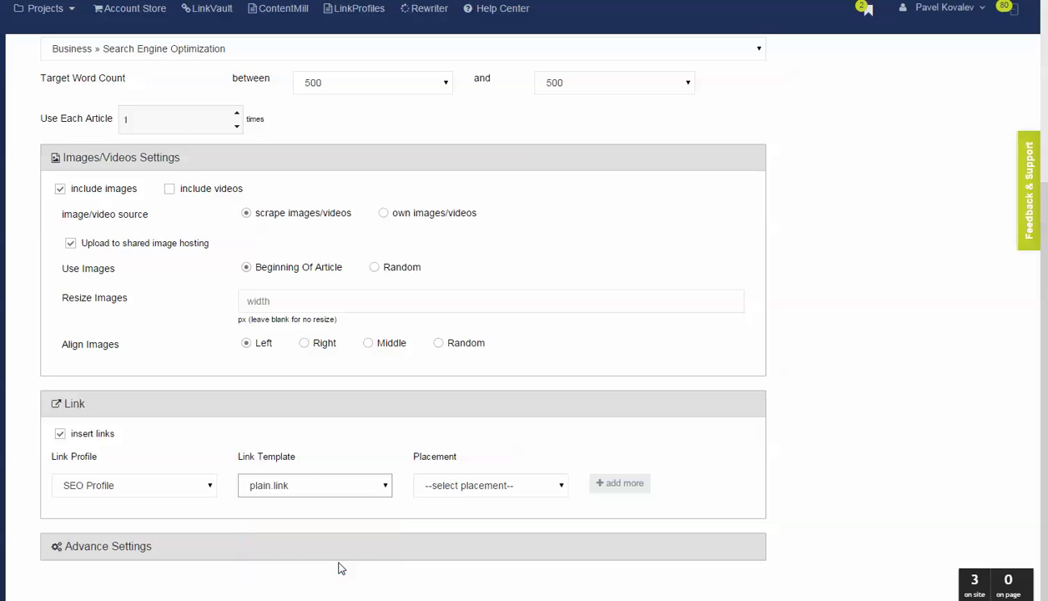
left_click(526, 494)
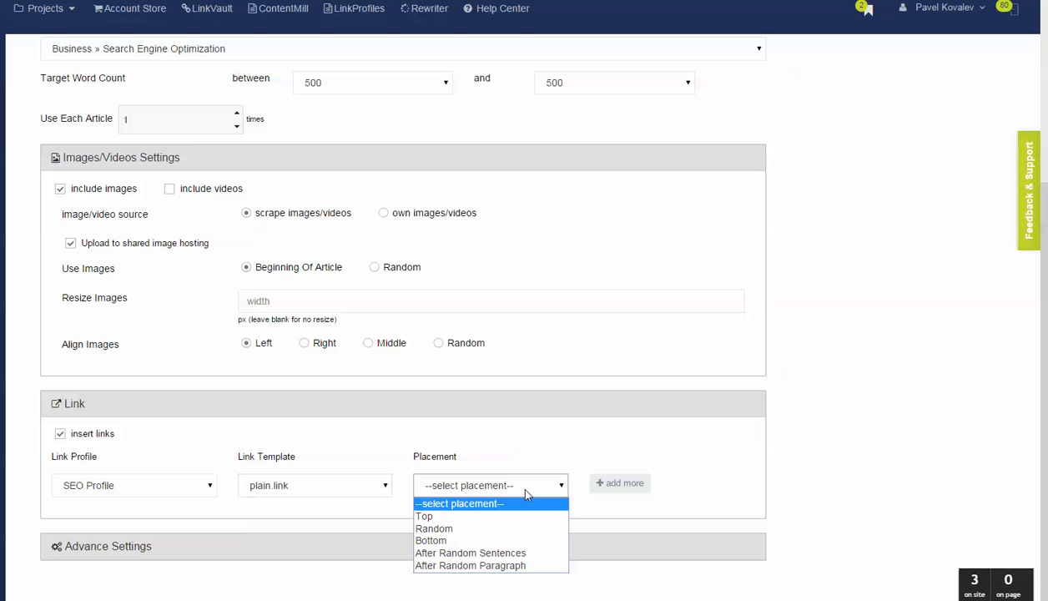
left_click(507, 529)
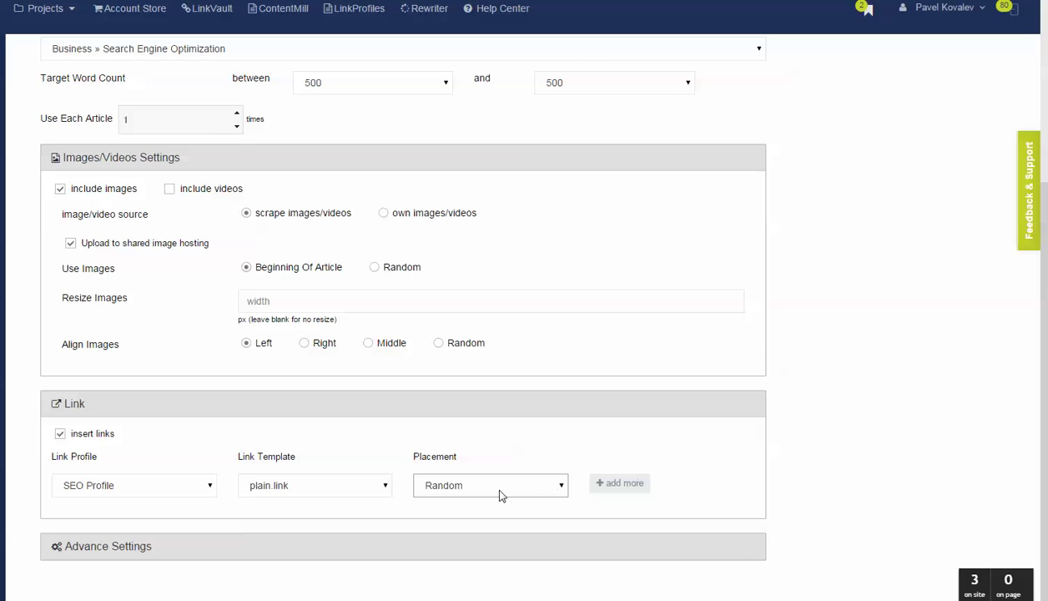
scroll(619, 381, "up", 5)
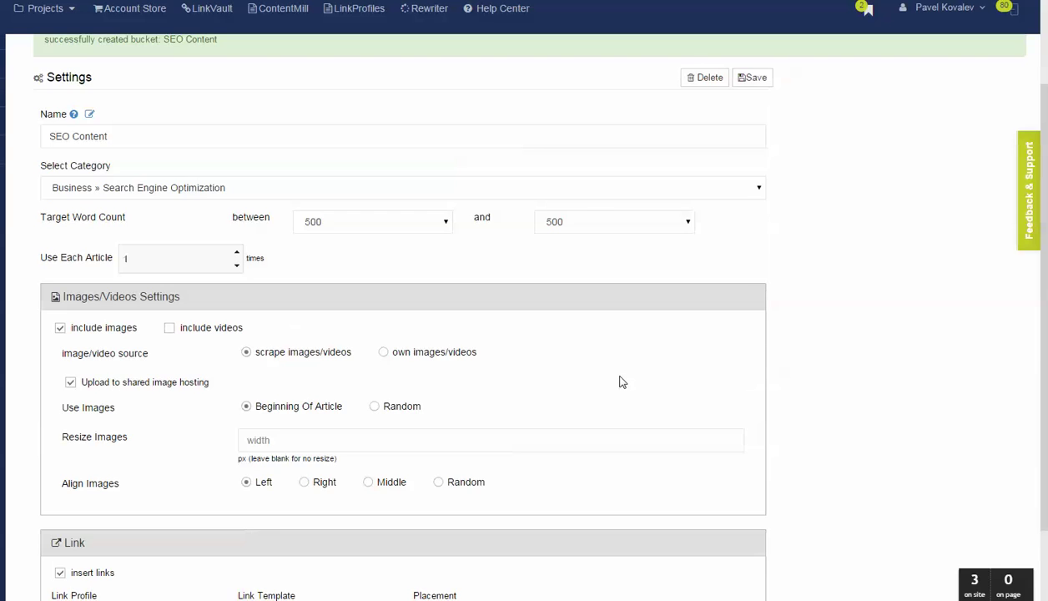
left_click(753, 210)
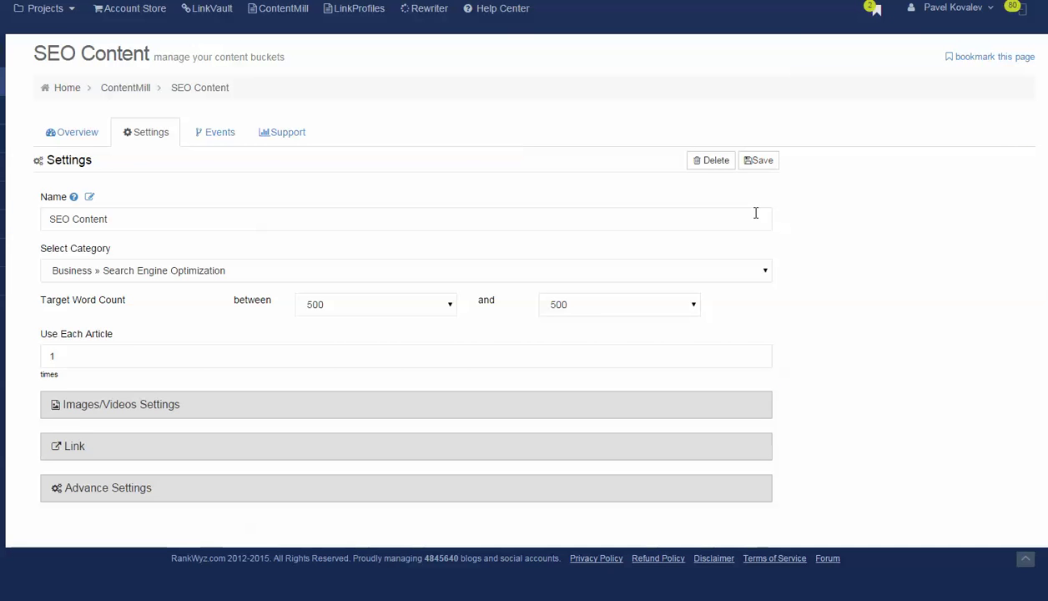
Step: Set the SEO Content bucket's status to active and refresh its overview to list five articles
left_click(76, 135)
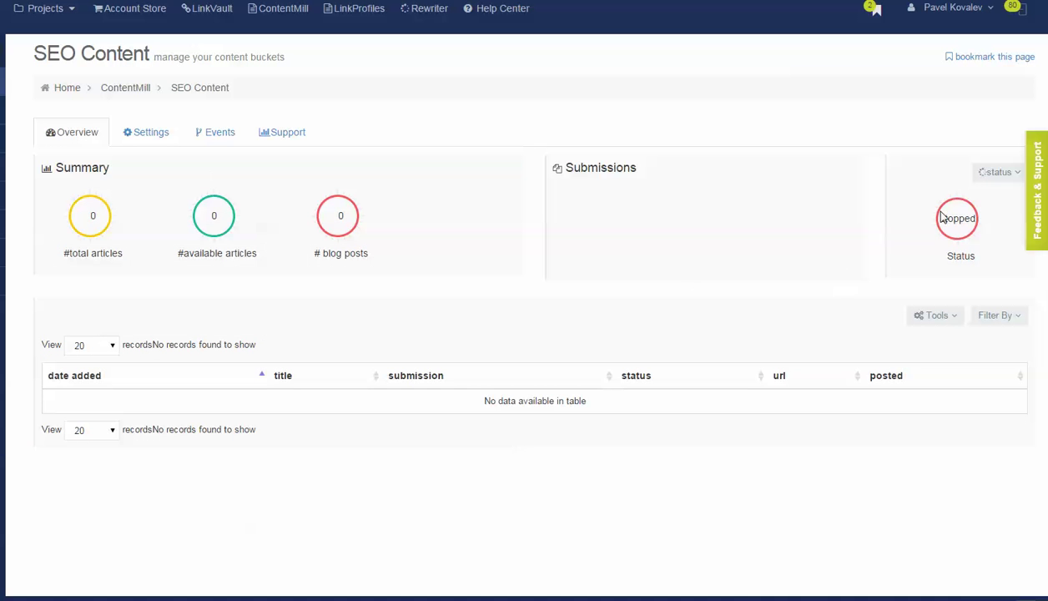
left_click(996, 172)
left_click(957, 215)
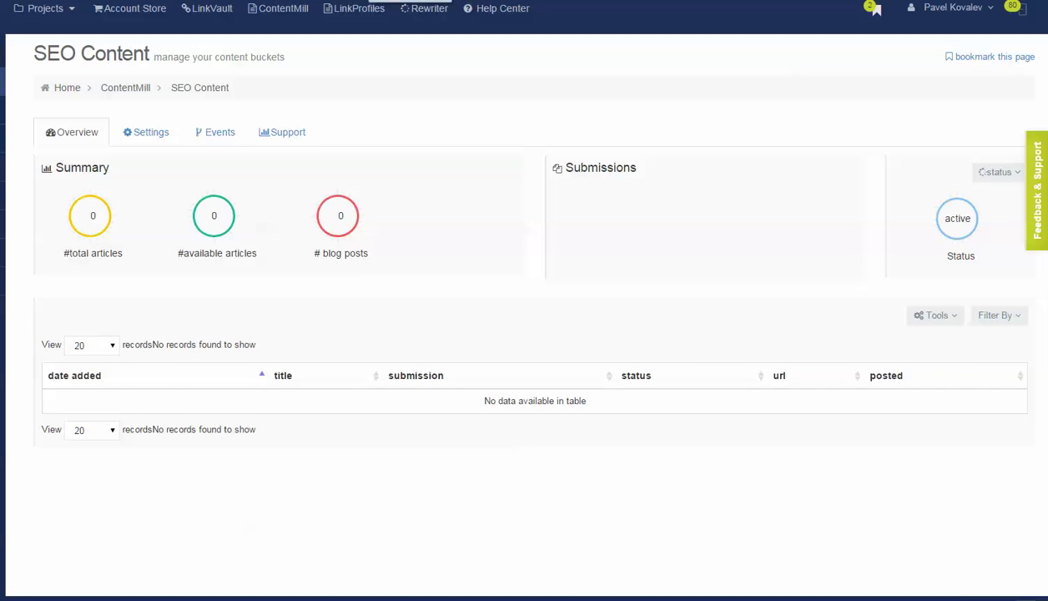
left_click(76, 137)
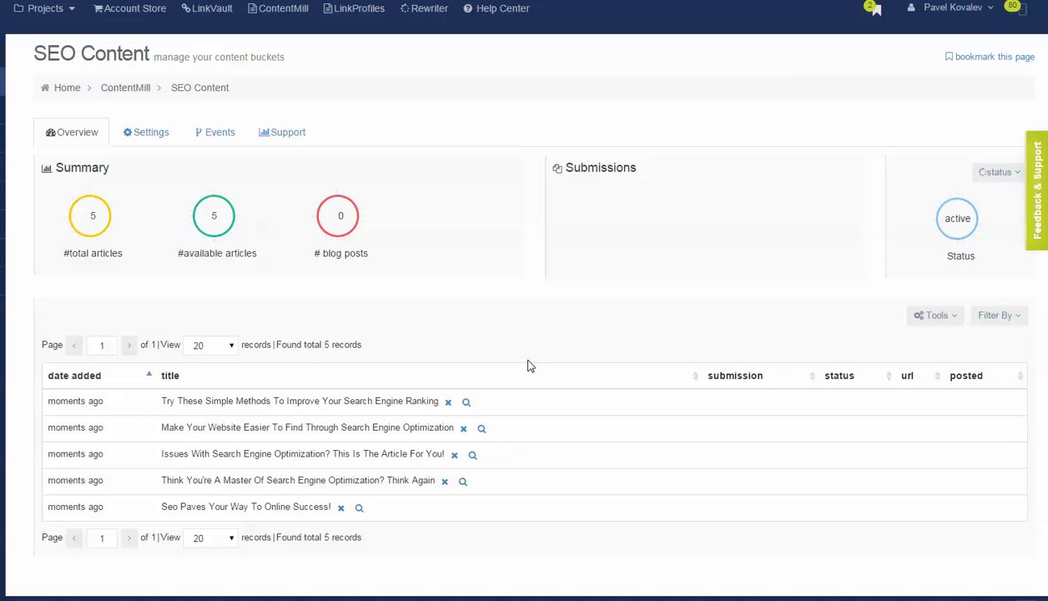
left_click(482, 431)
scroll(430, 329, "down", 2)
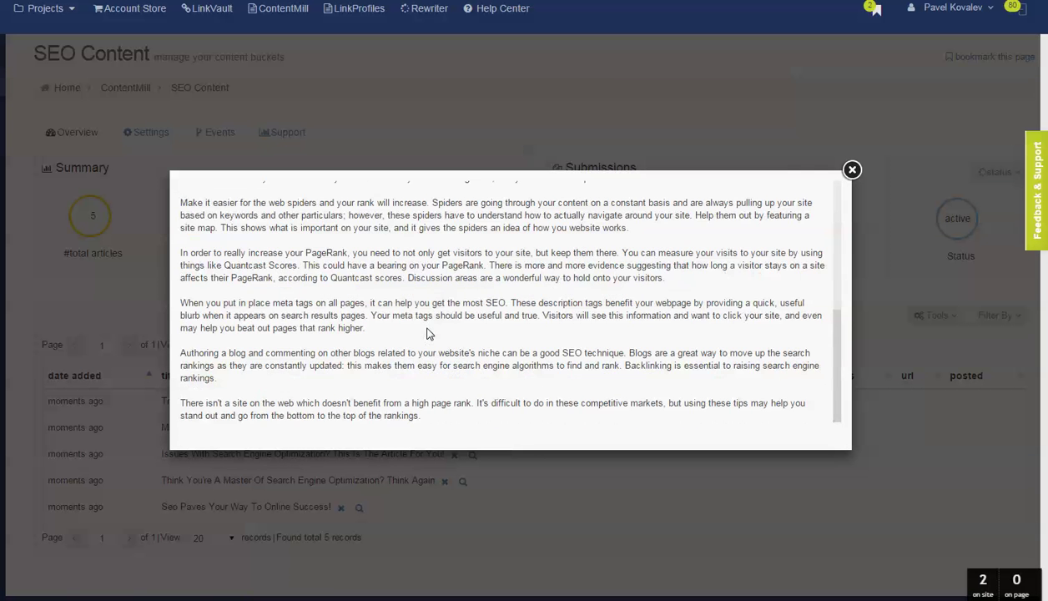
scroll(427, 334, "up", 10)
scroll(428, 329, "up", 2)
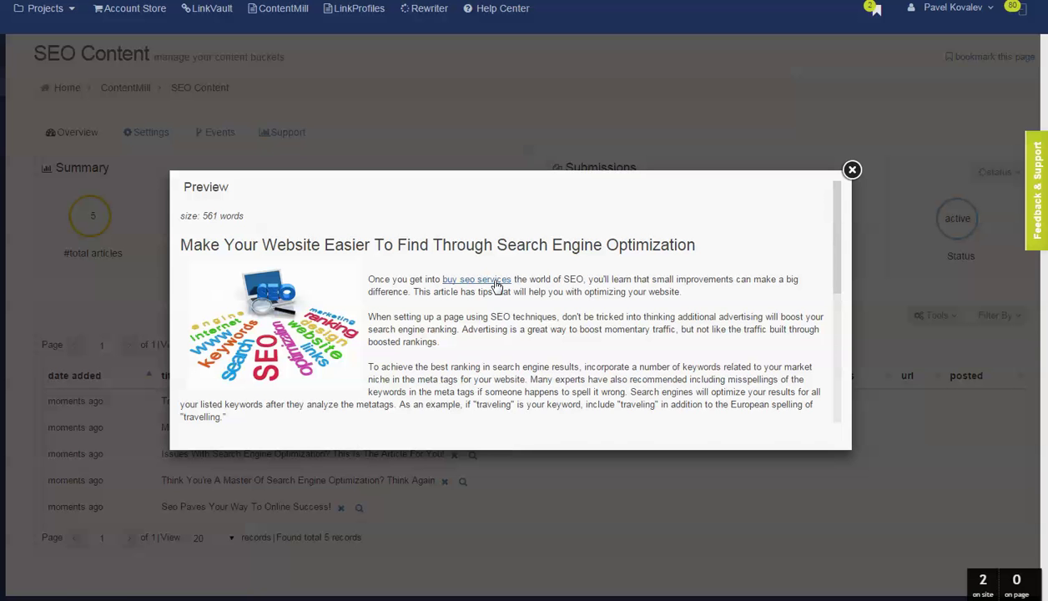
scroll(495, 285, "down", 3)
scroll(517, 267, "down", 3)
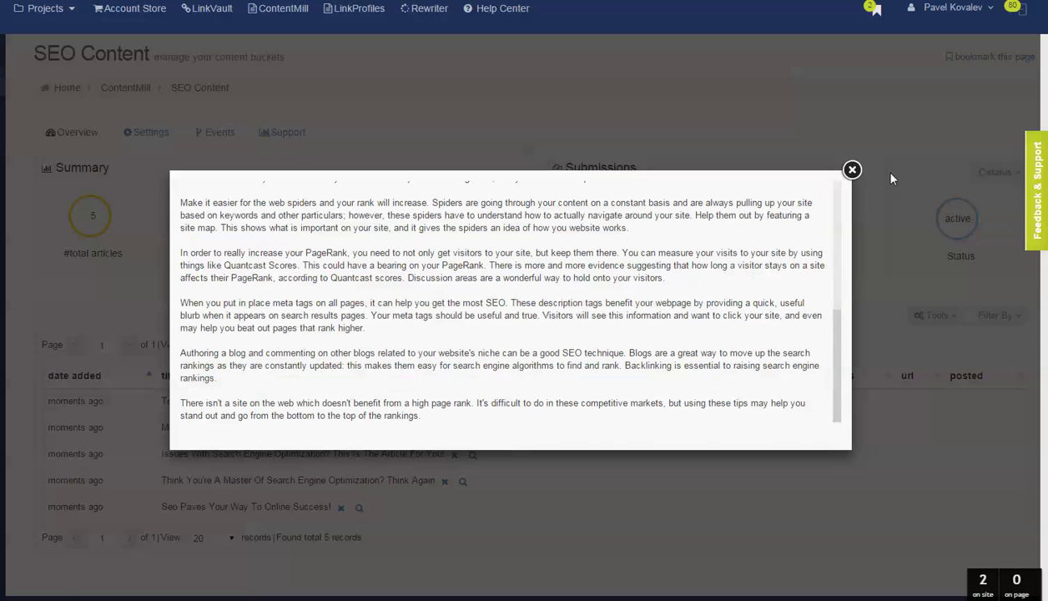
left_click(851, 170)
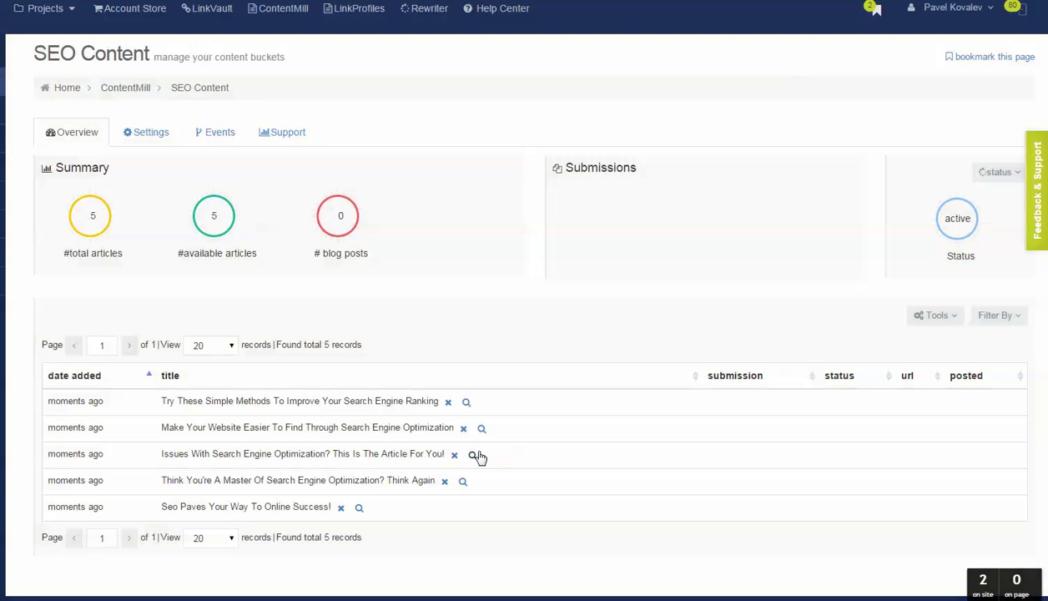
left_click(472, 455)
scroll(503, 314, "down", 5)
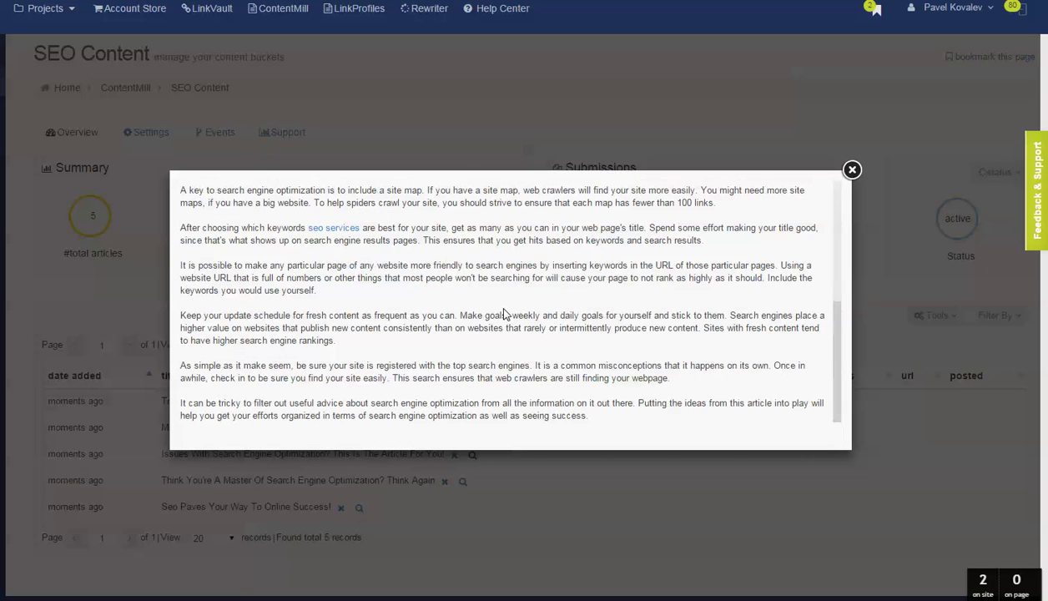
scroll(503, 315, "up", 5)
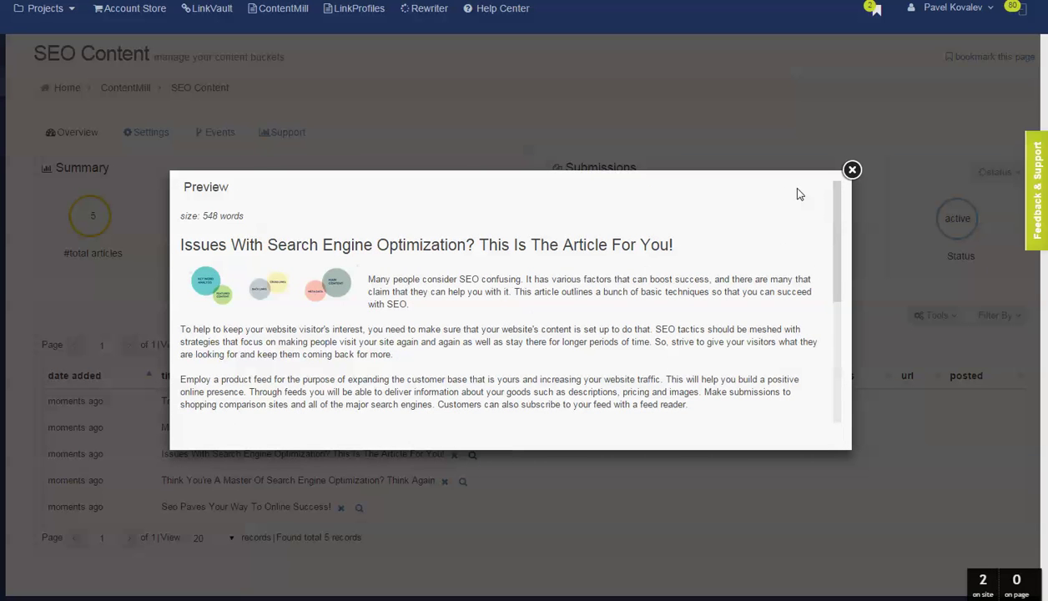
left_click(850, 171)
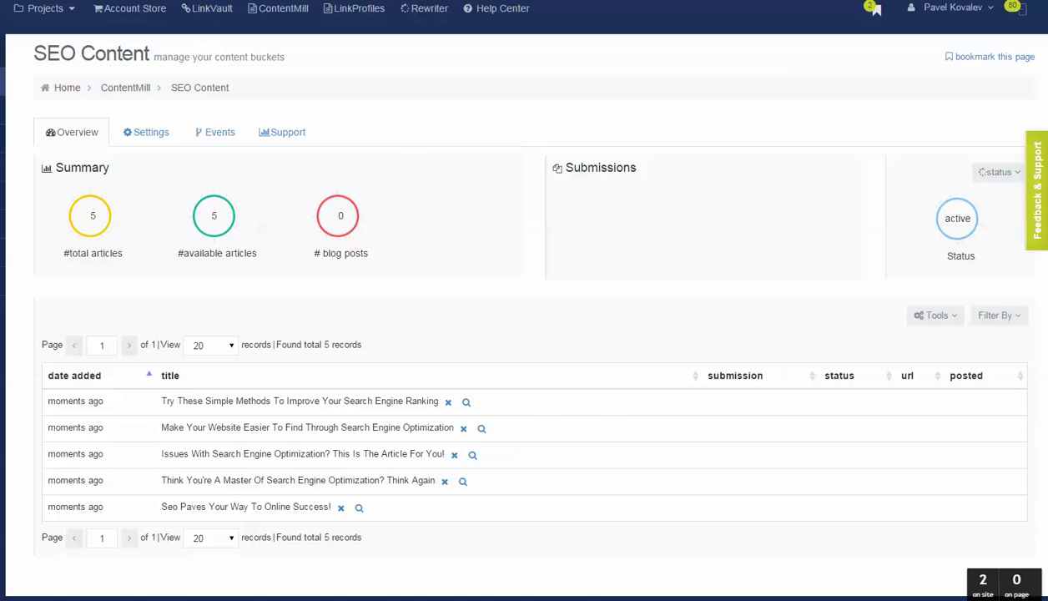
Step: Open My SEO Business from All Projects and go to its Web2 SEO Blogs network
left_click(65, 10)
mouse_move(45, 9)
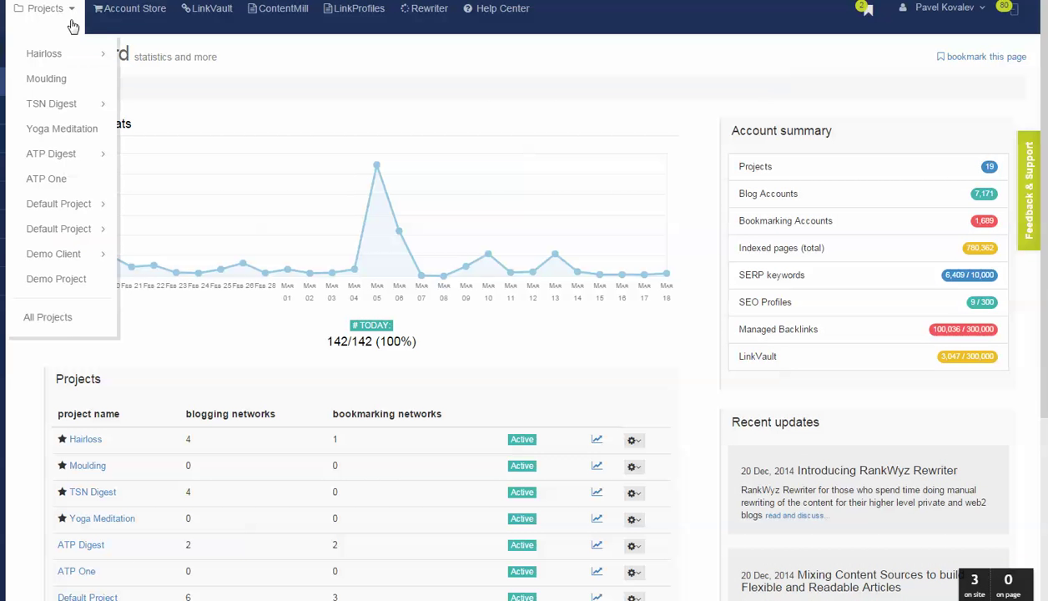
left_click(67, 318)
scroll(113, 309, "down", 1)
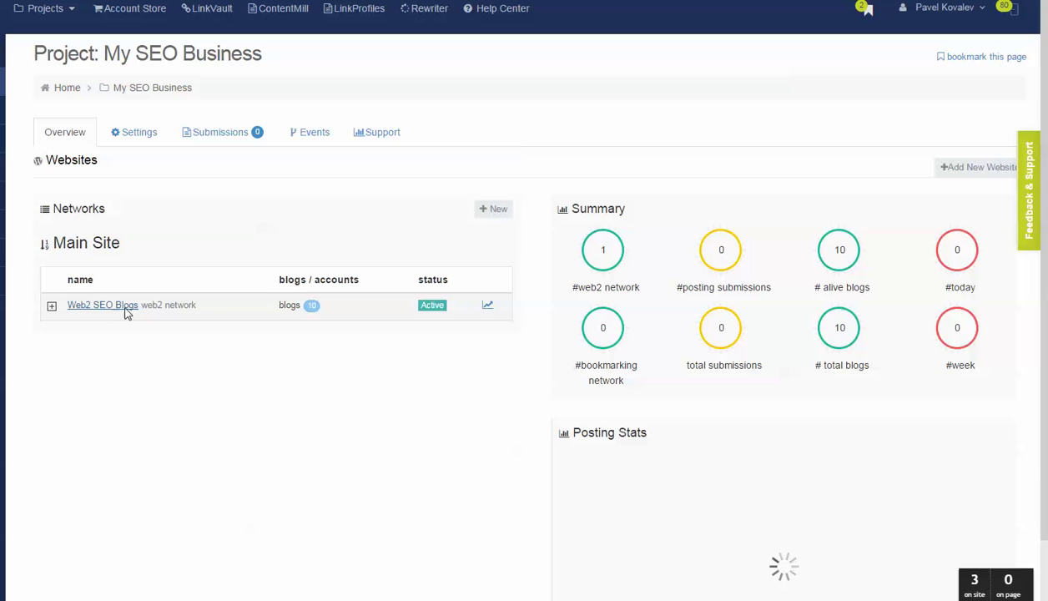
left_click(125, 307)
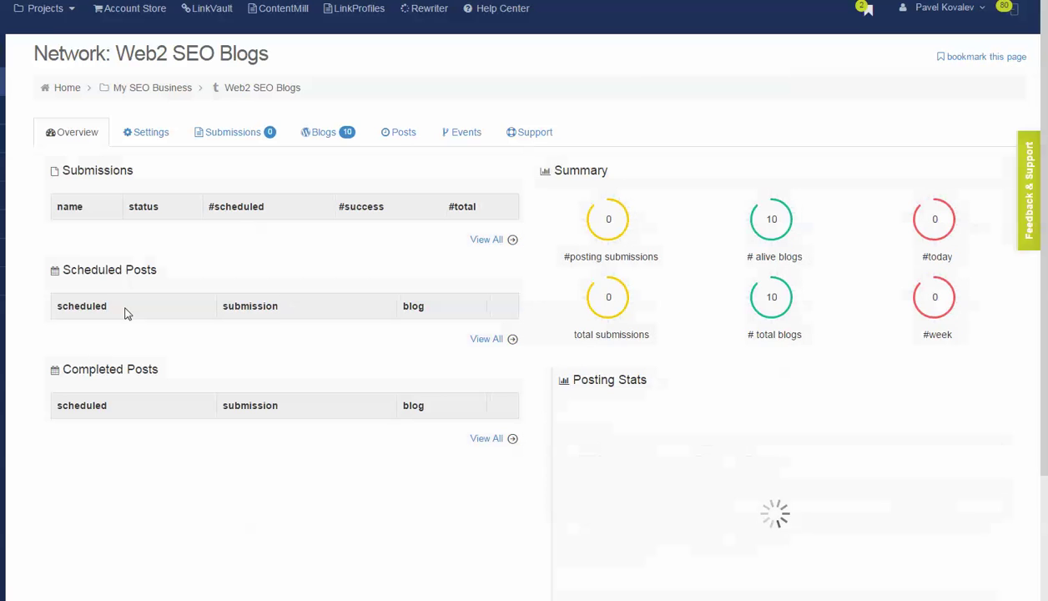
Step: Create a new post submission named 'First Submission' that uses the SEO Content bucket
left_click(235, 135)
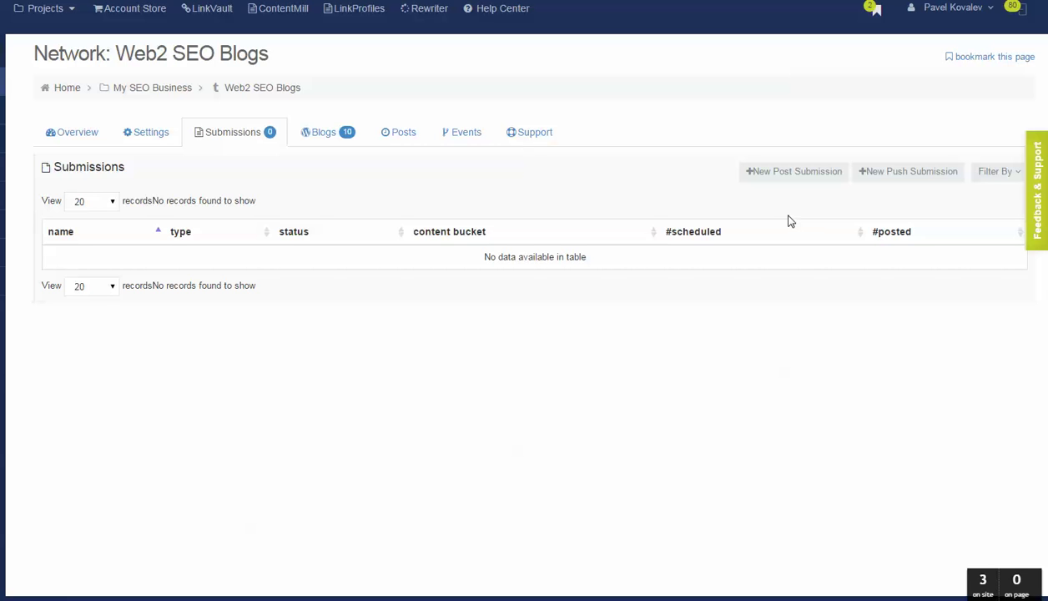
left_click(797, 175)
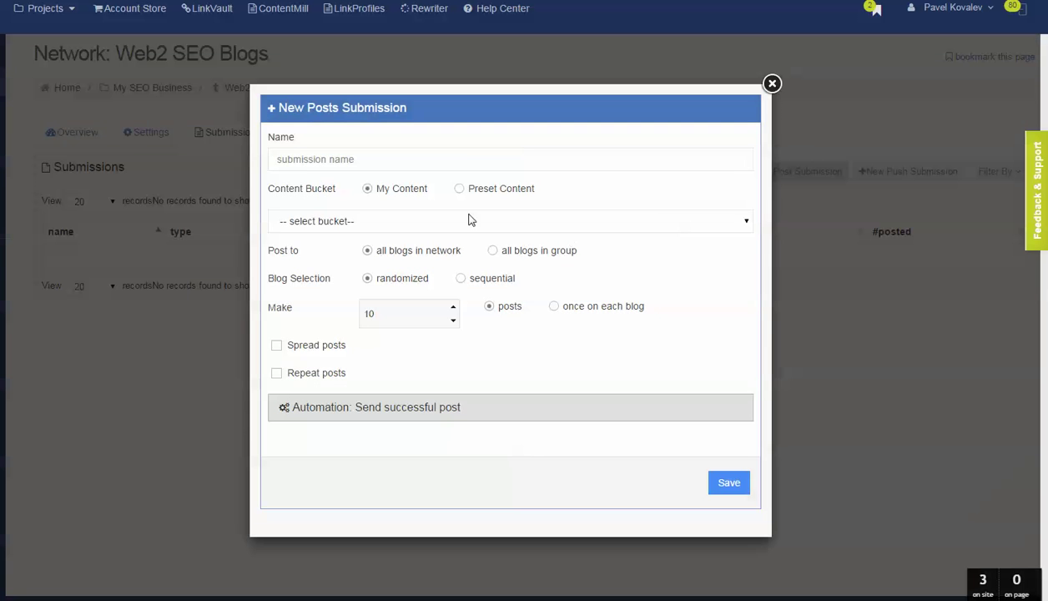
left_click(384, 162)
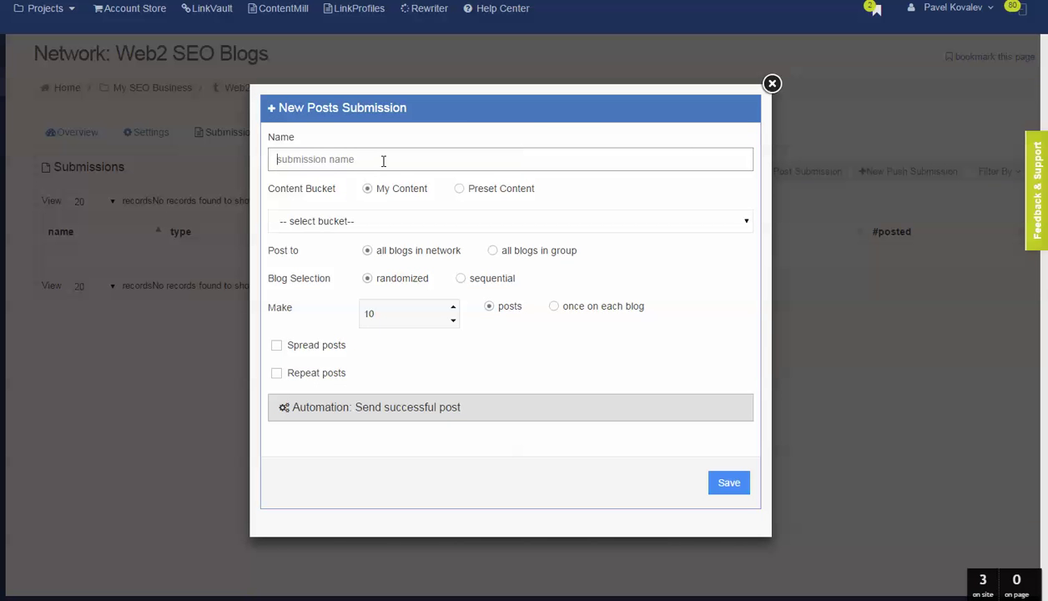
type("First ")
type("Submission")
left_click(397, 196)
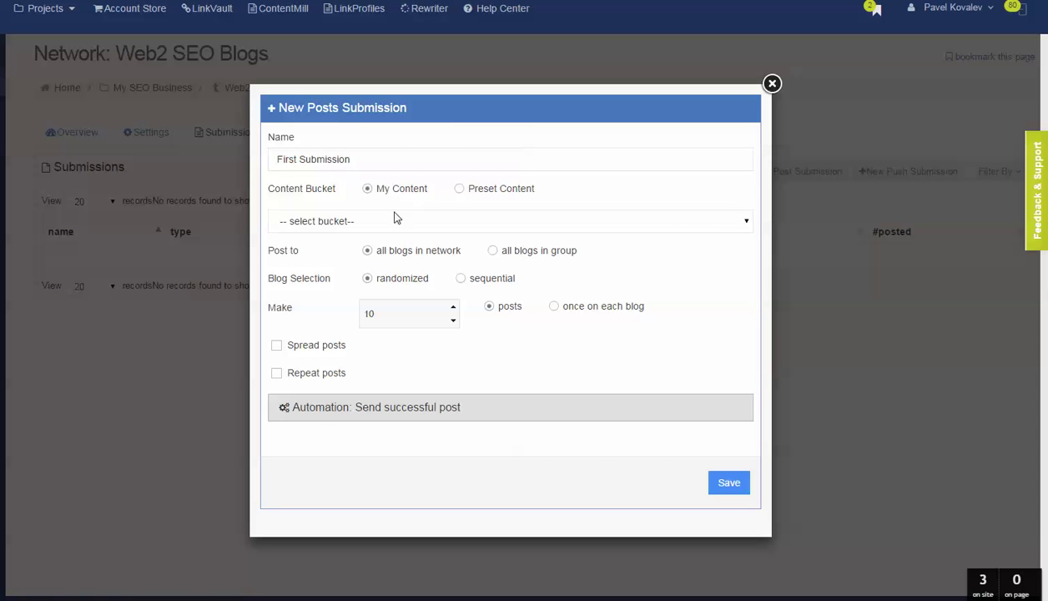
left_click(396, 223)
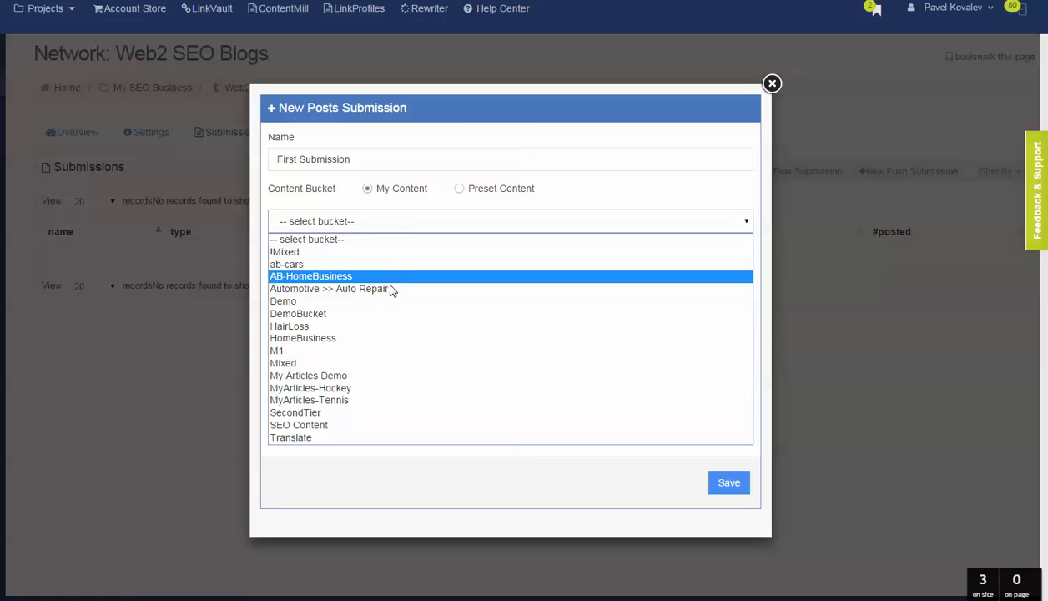
left_click(374, 426)
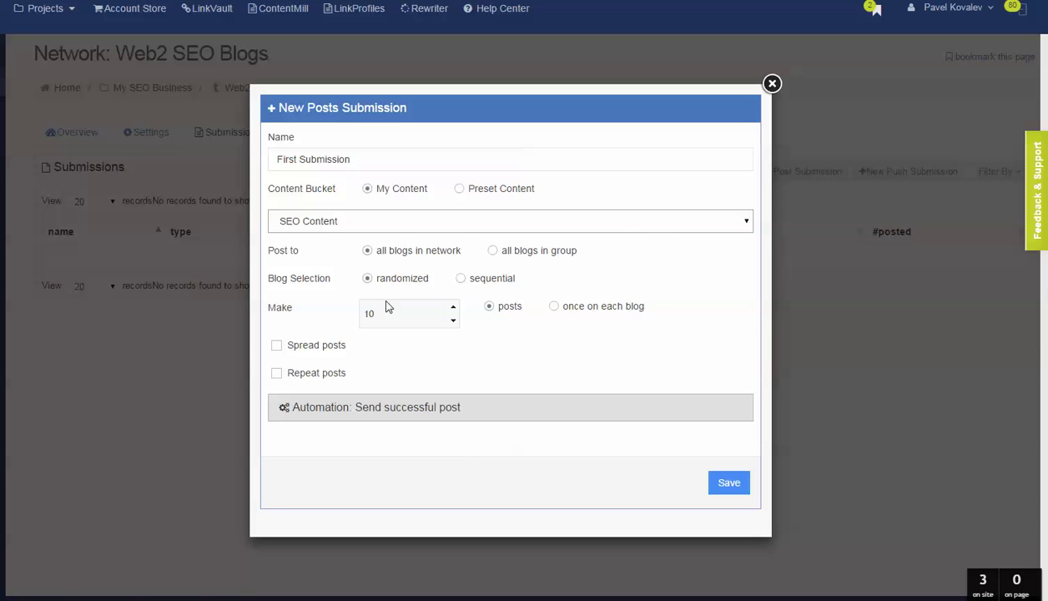
Step: Keep 5 posts with spreading off, and try repeating posts with a repeat count of 2
left_click_drag(408, 315, 316, 313)
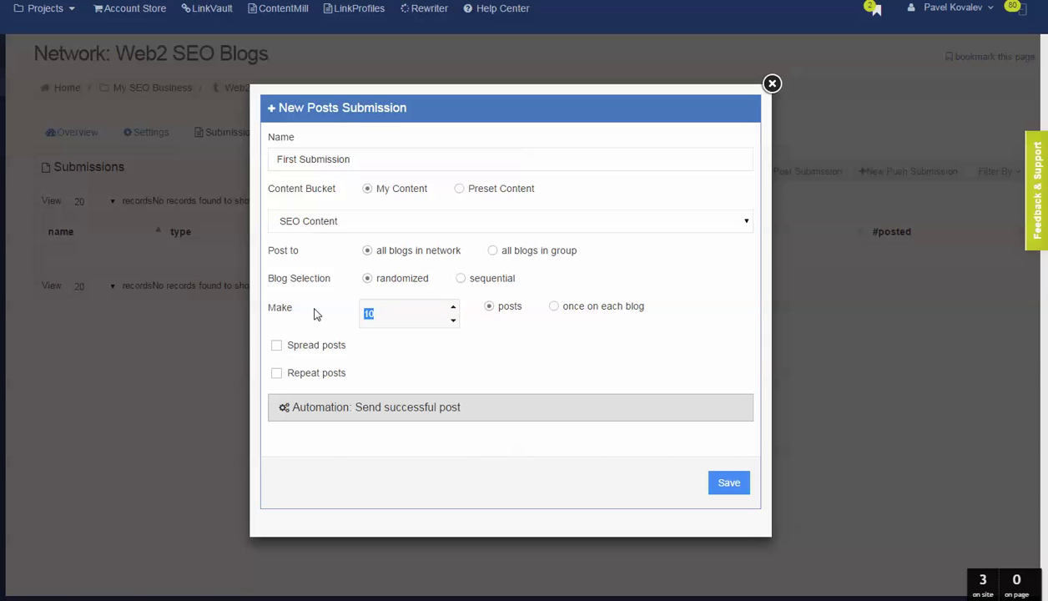
type("5")
left_click(304, 350)
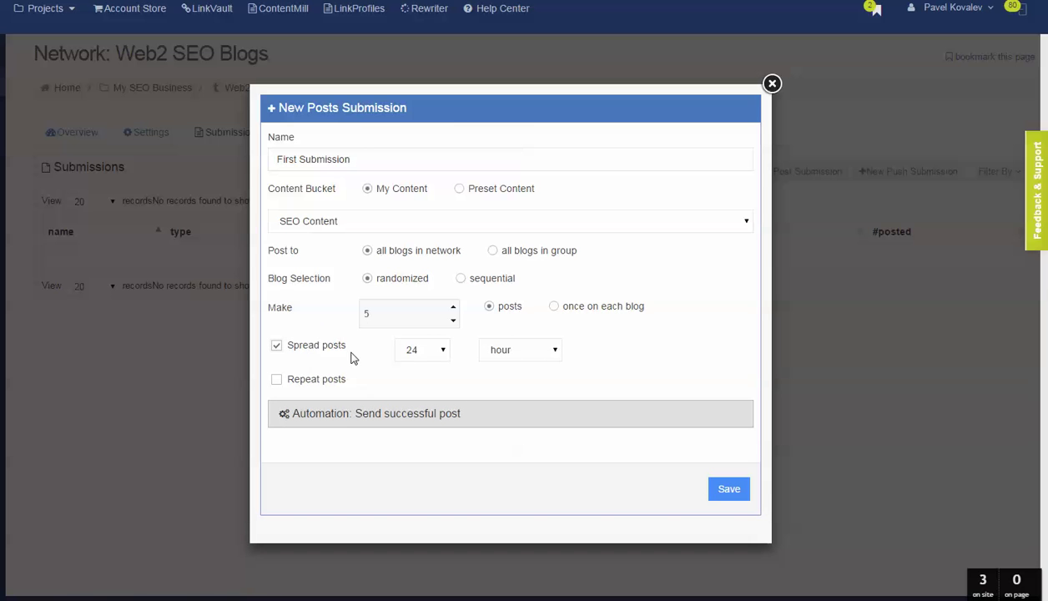
left_click(331, 351)
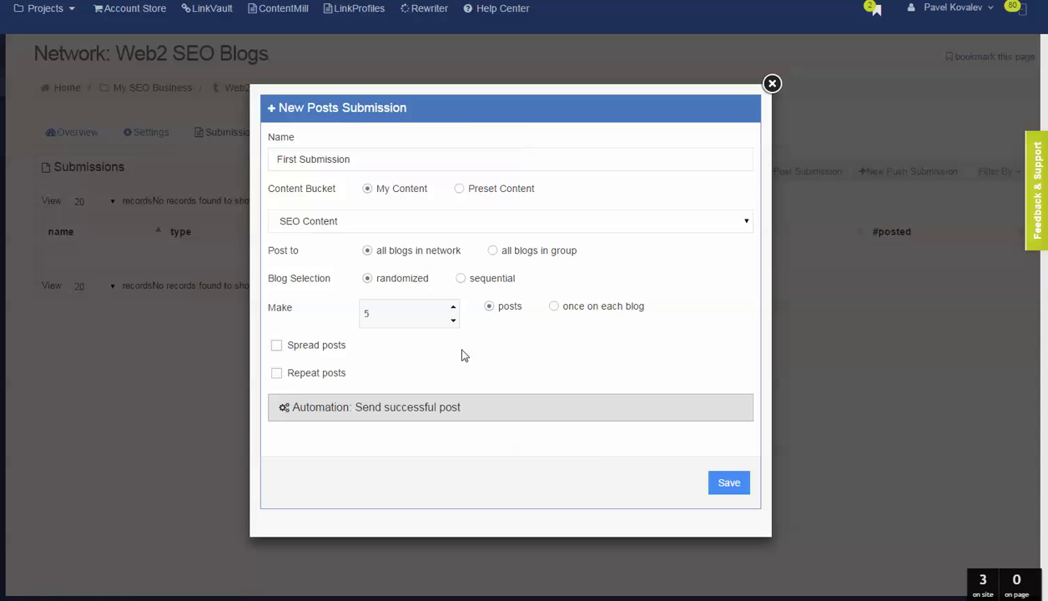
left_click(279, 375)
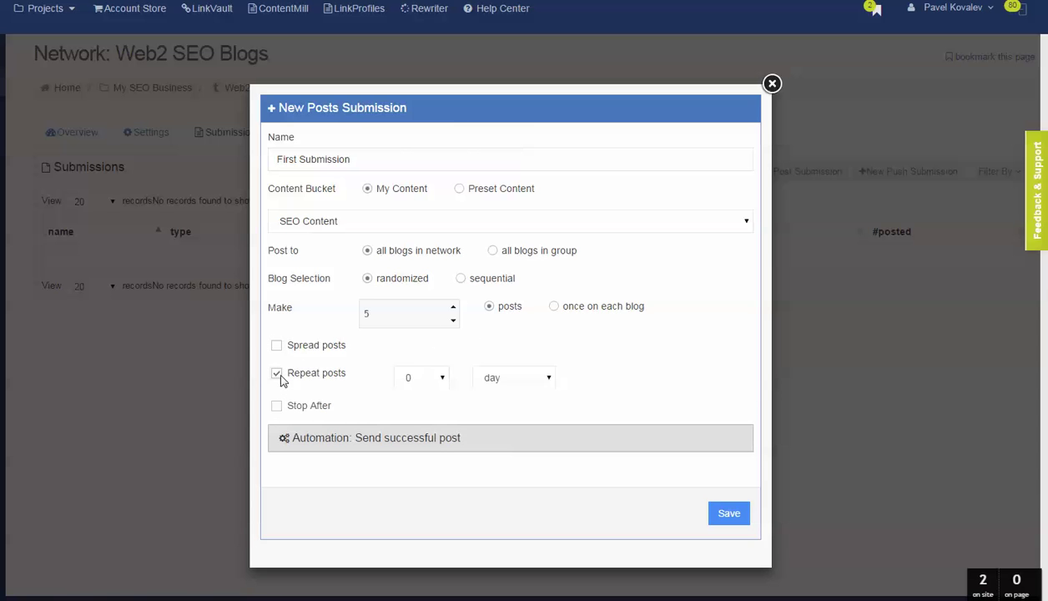
left_click(444, 377)
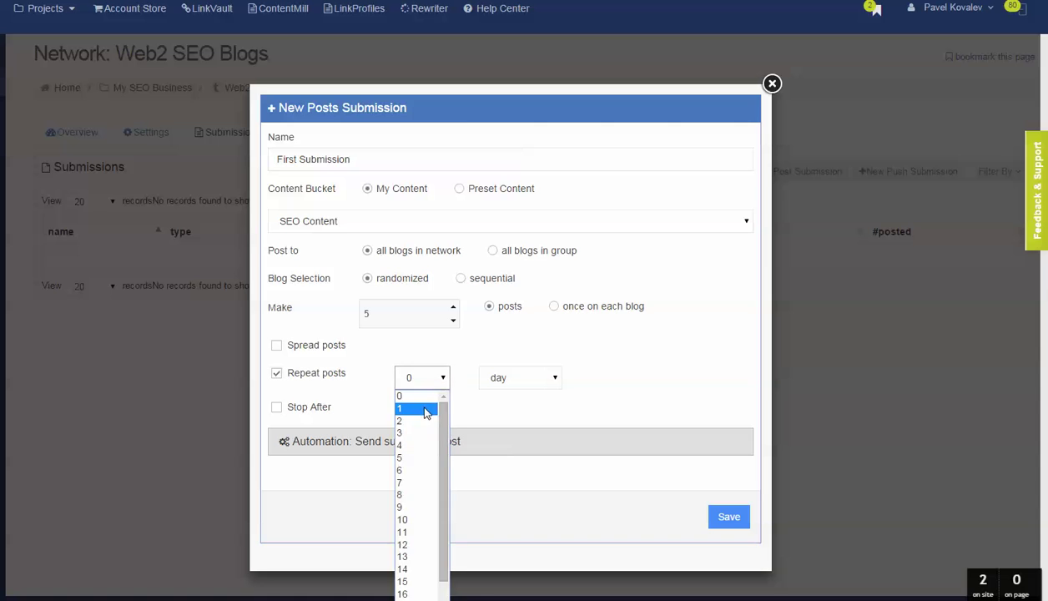
left_click(423, 409)
left_click(443, 378)
left_click(431, 421)
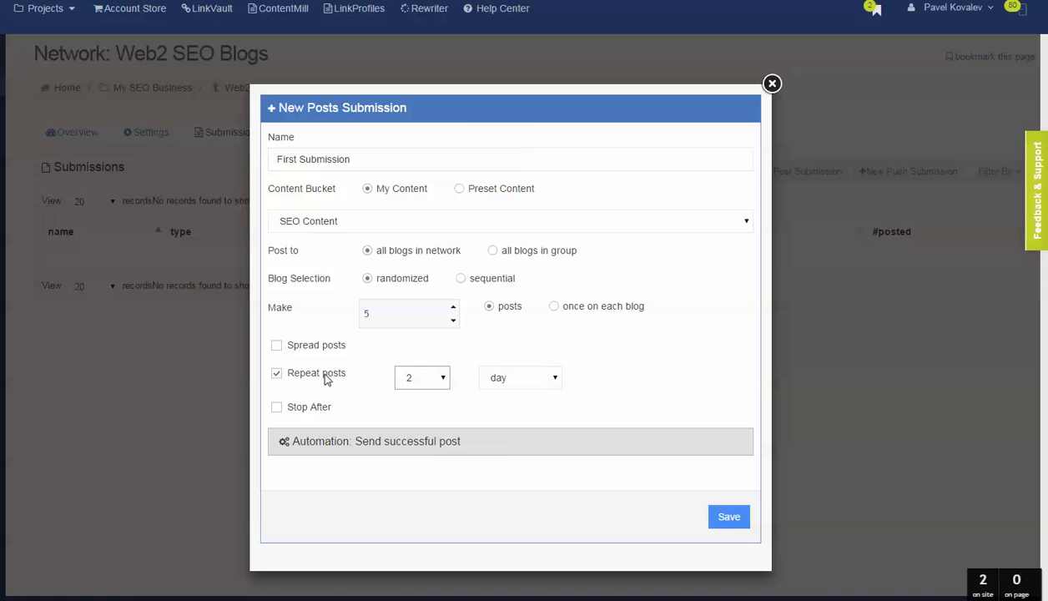
Step: Try a 31 March 2015 end date, then remove it, turn repeating off, and collapse Automation
left_click(278, 408)
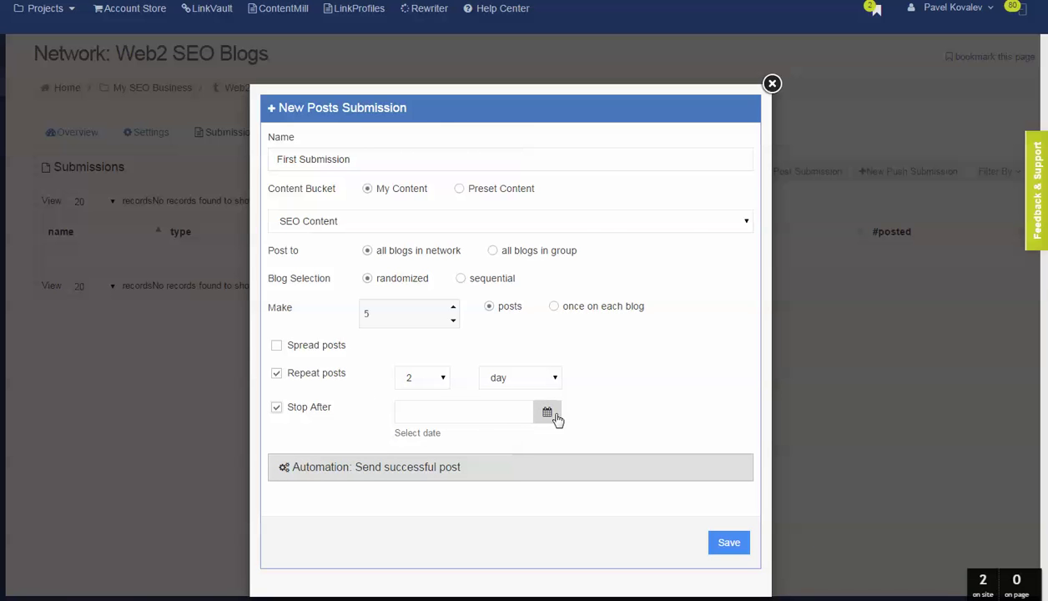
left_click(547, 411)
left_click(591, 383)
left_click(276, 409)
left_click(276, 373)
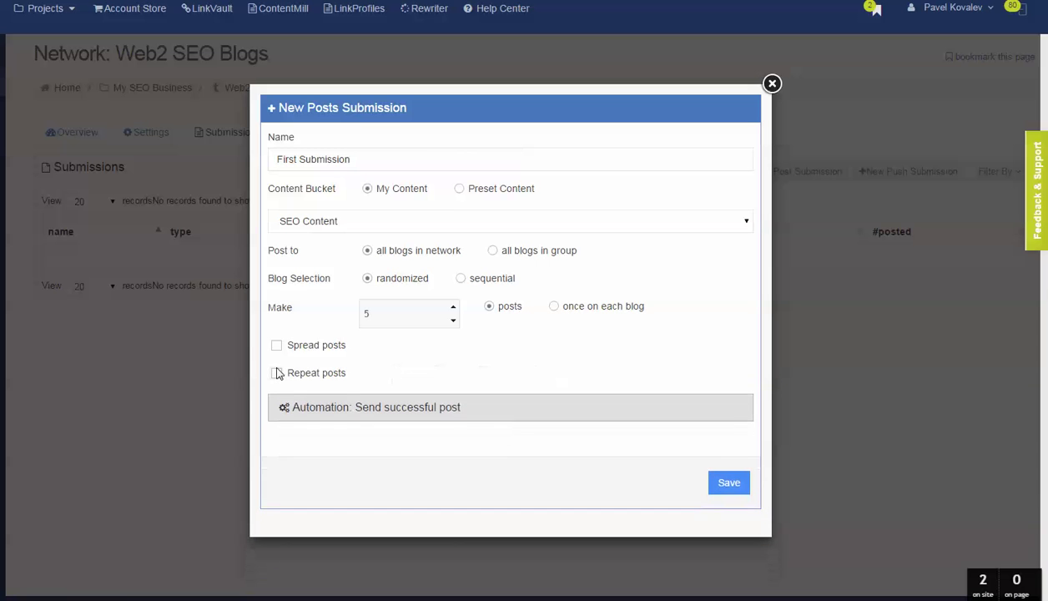
left_click(318, 414)
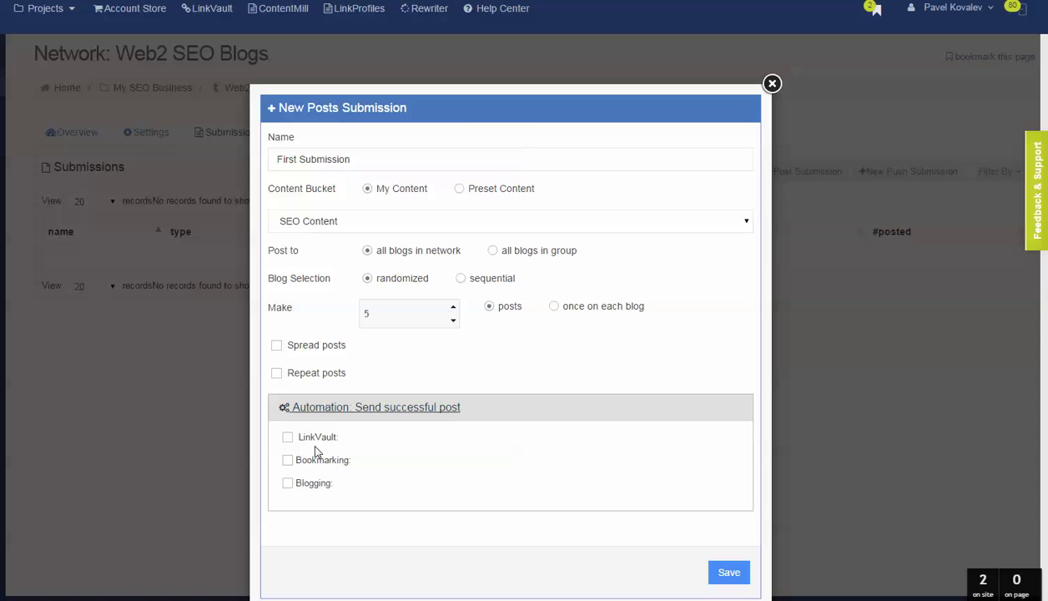
left_click(326, 411)
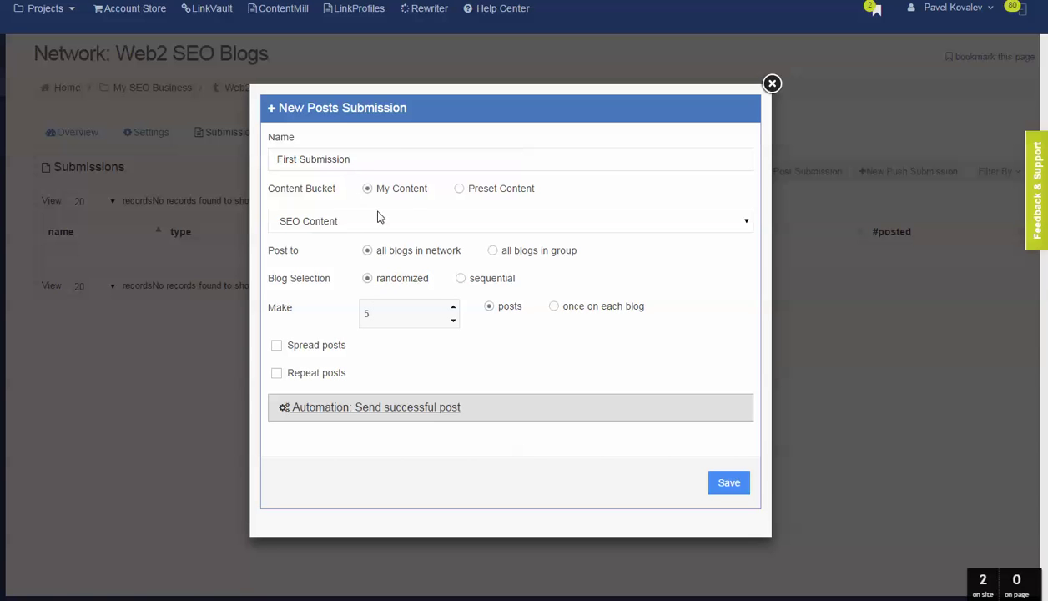
Step: Save First Submission, set its status to Activate, and review the refreshed overview
left_click(729, 484)
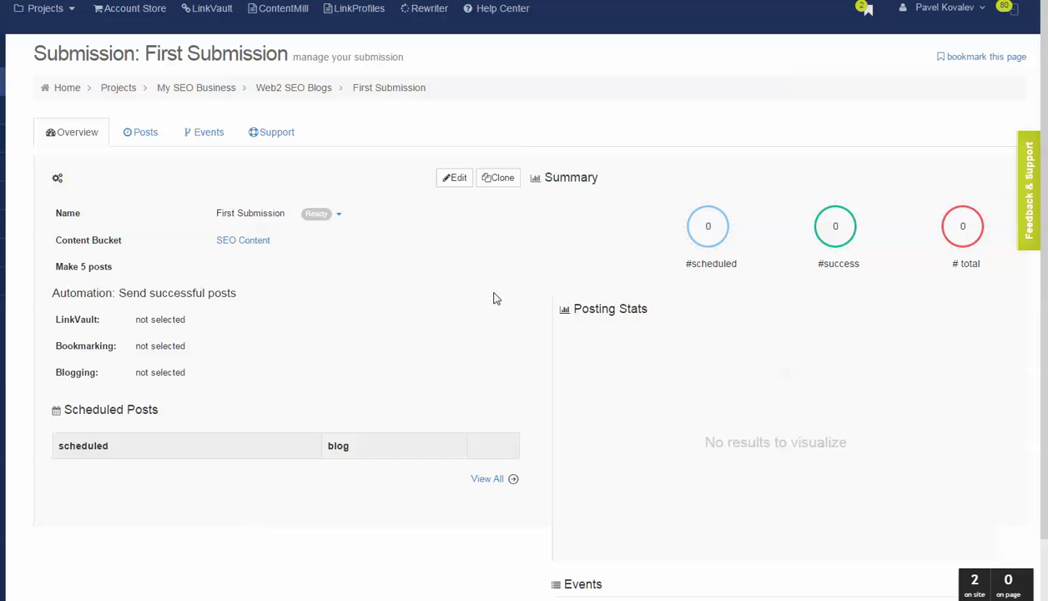
left_click(341, 216)
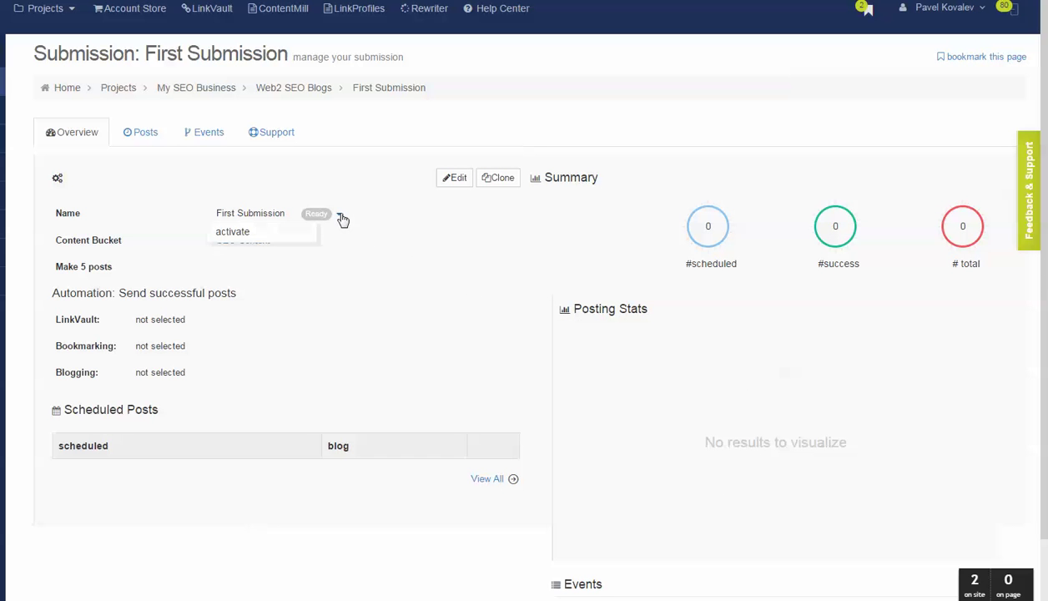
left_click(238, 231)
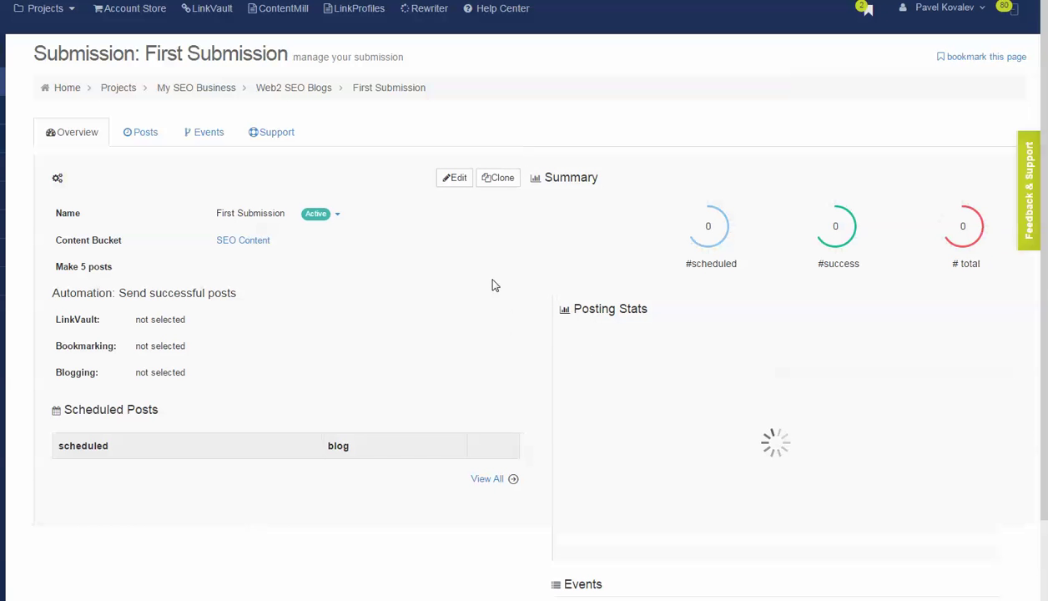
left_click(69, 131)
scroll(196, 221, "down", 1)
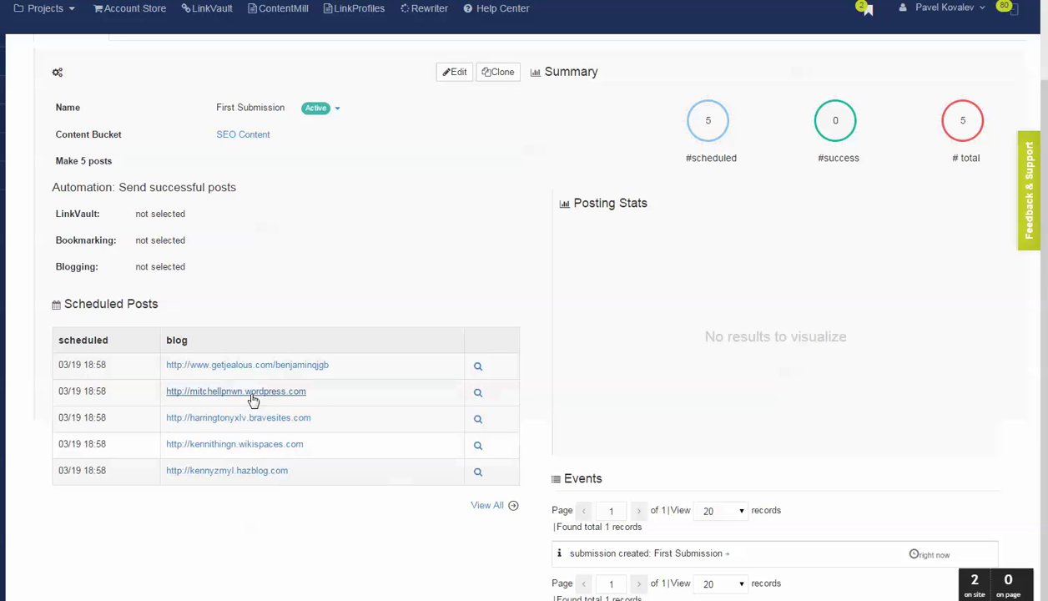
scroll(349, 393, "up", 2)
scroll(350, 402, "up", 2)
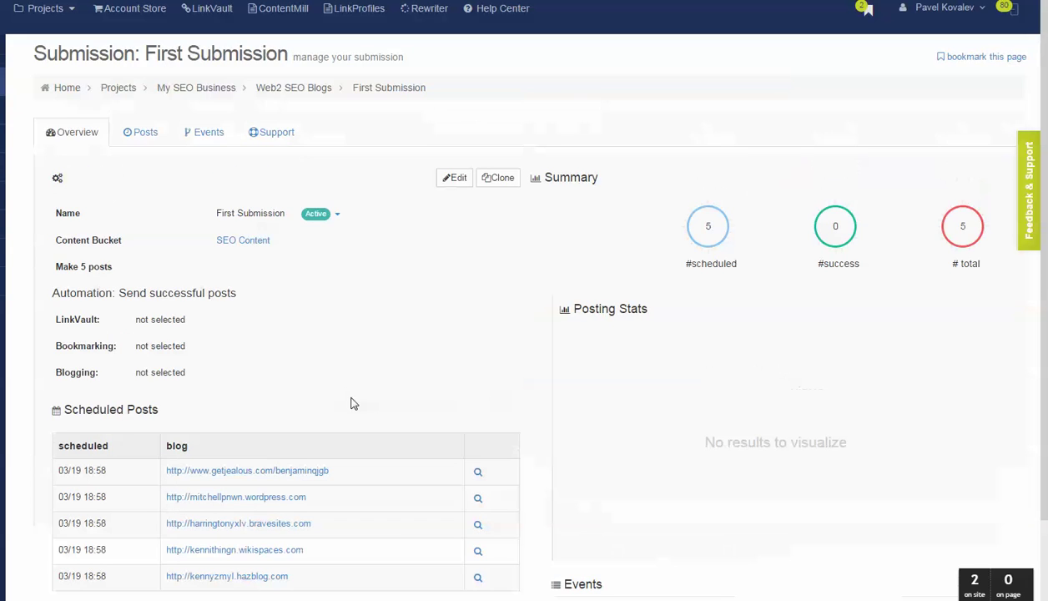
Step: Open the submission's Posts list and preview the first scheduled article
left_click(147, 140)
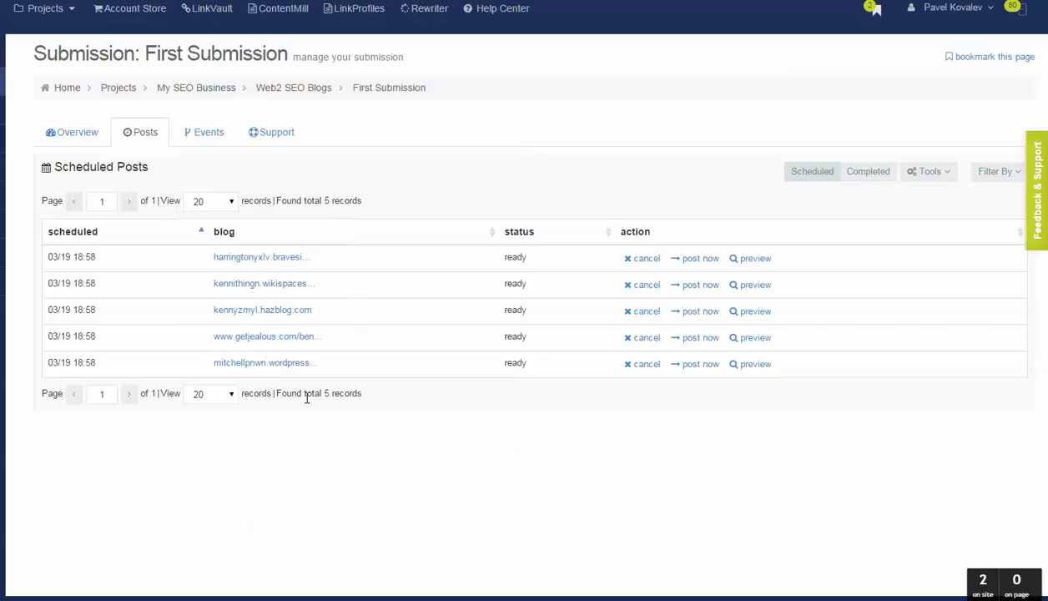
left_click(734, 260)
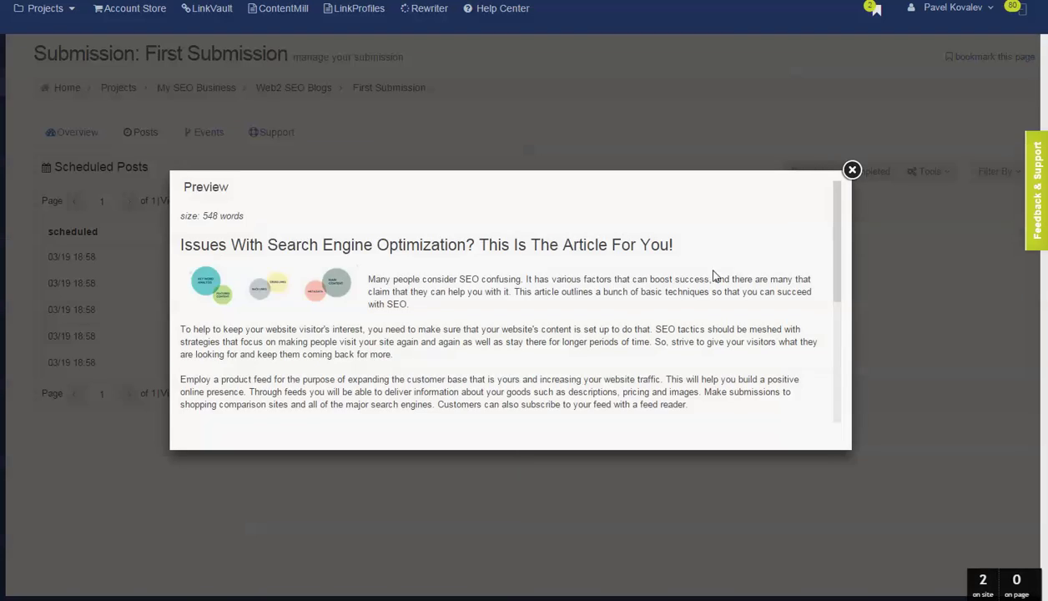
scroll(709, 277, "down", 5)
scroll(706, 277, "up", 5)
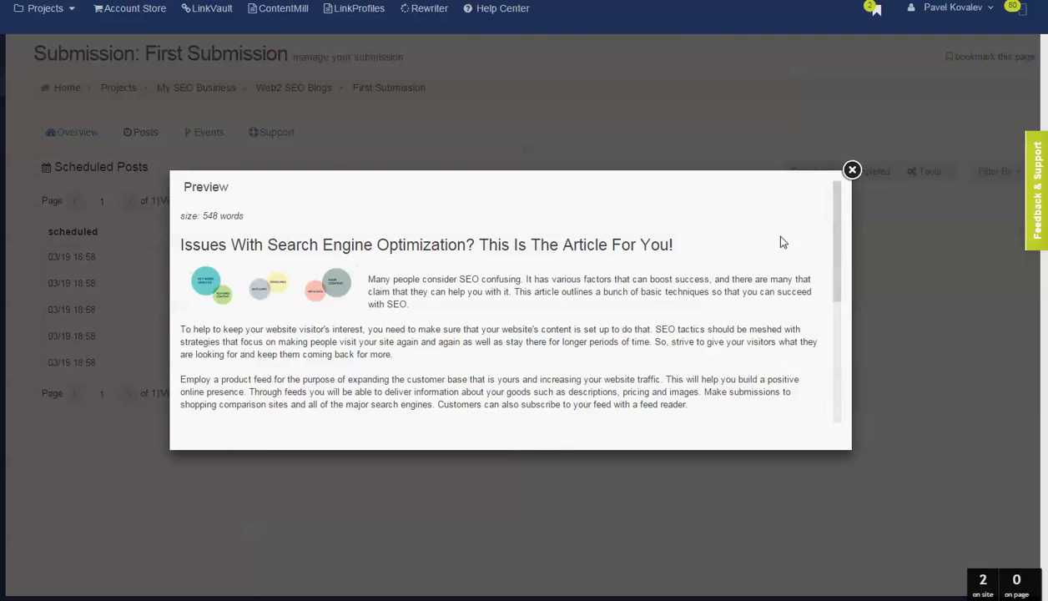
left_click(852, 172)
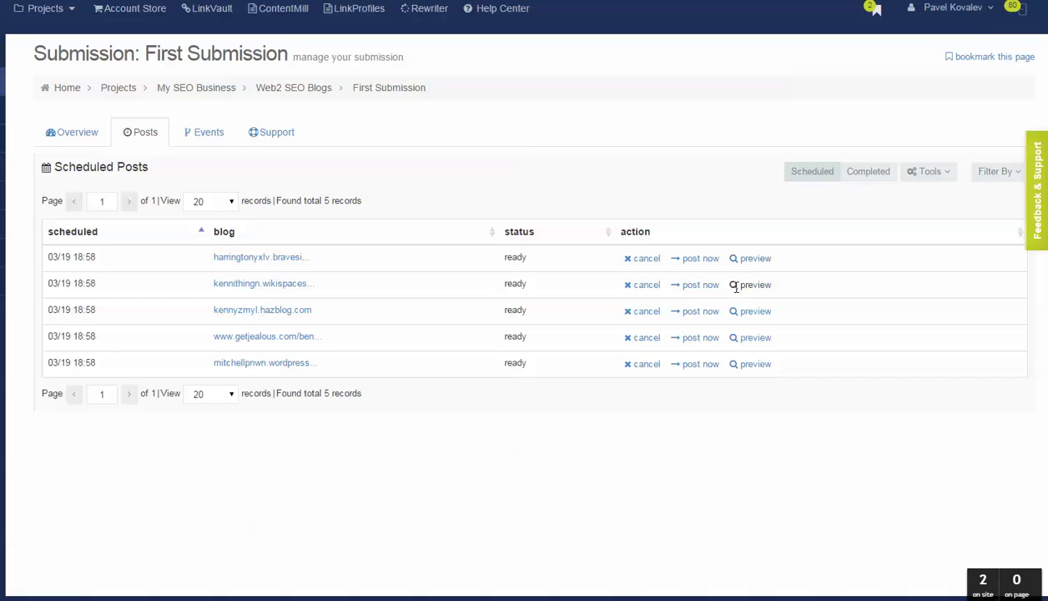
Step: Preview the second and third scheduled articles, closing each preview afterwards
left_click(735, 285)
scroll(675, 279, "down", 5)
scroll(673, 278, "down", 2)
scroll(673, 278, "up", 7)
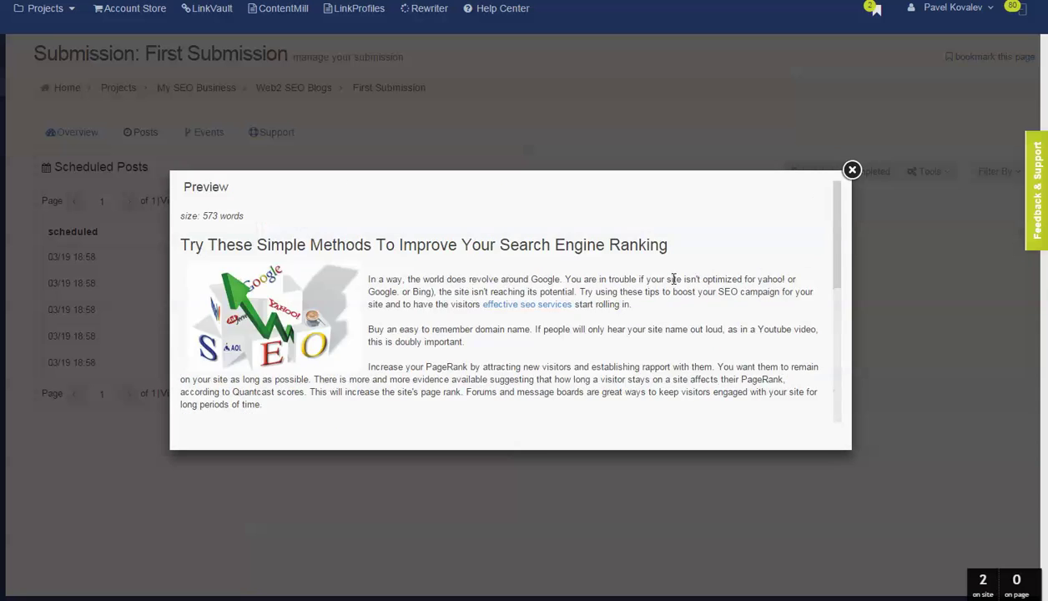
left_click(851, 171)
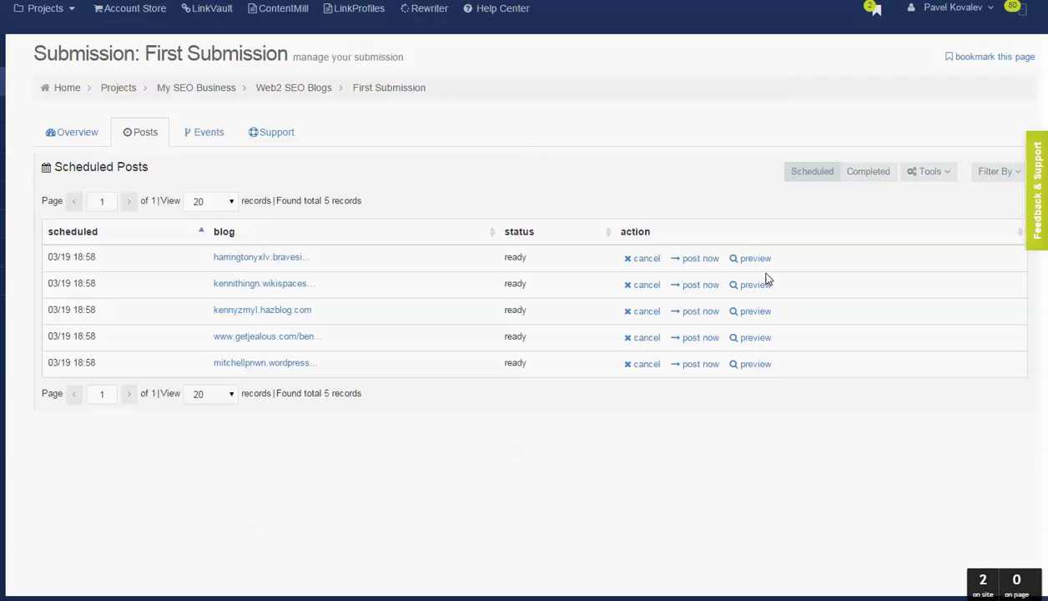
left_click(734, 309)
scroll(793, 207, "down", 3)
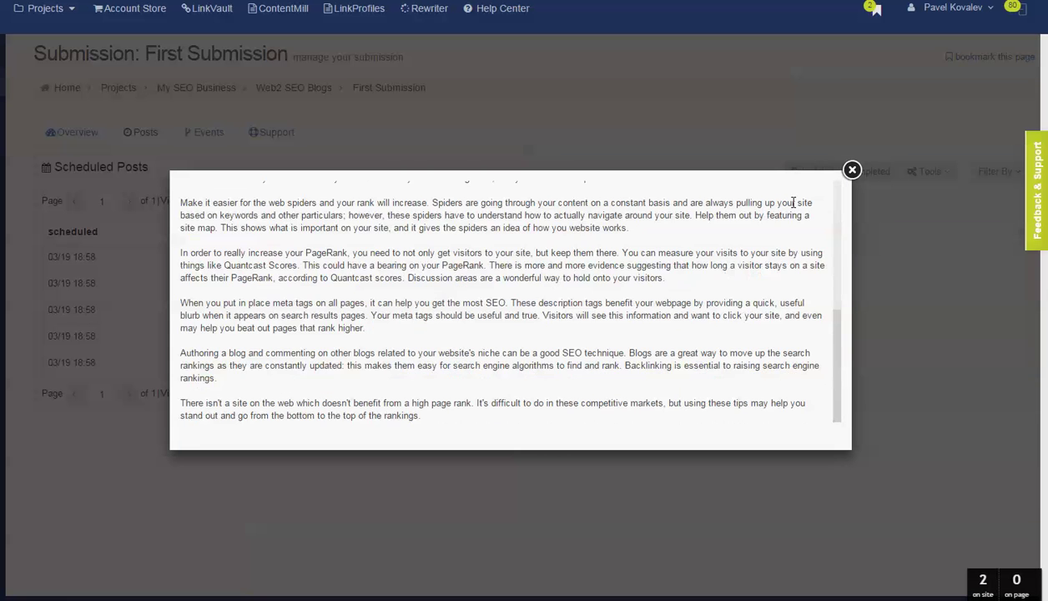
scroll(791, 206, "up", 1)
left_click(851, 170)
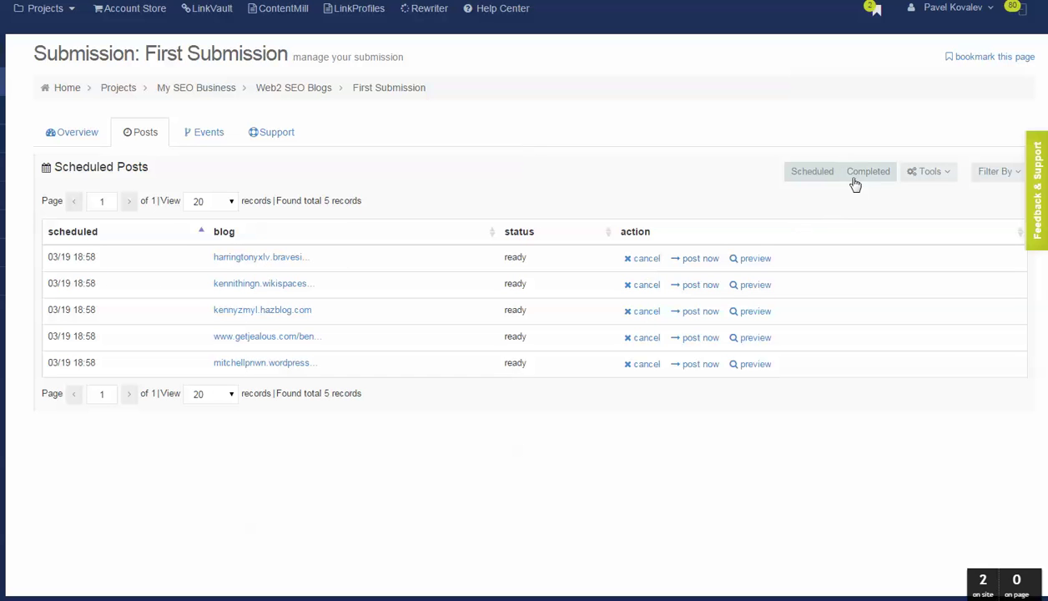
left_click(148, 139)
left_click(886, 174)
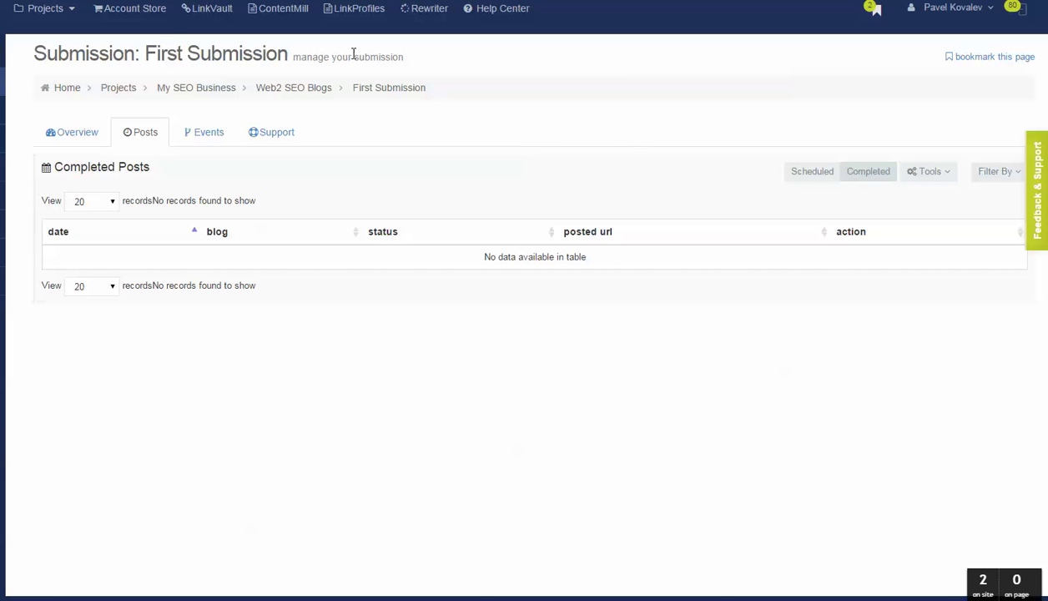
left_click(71, 140)
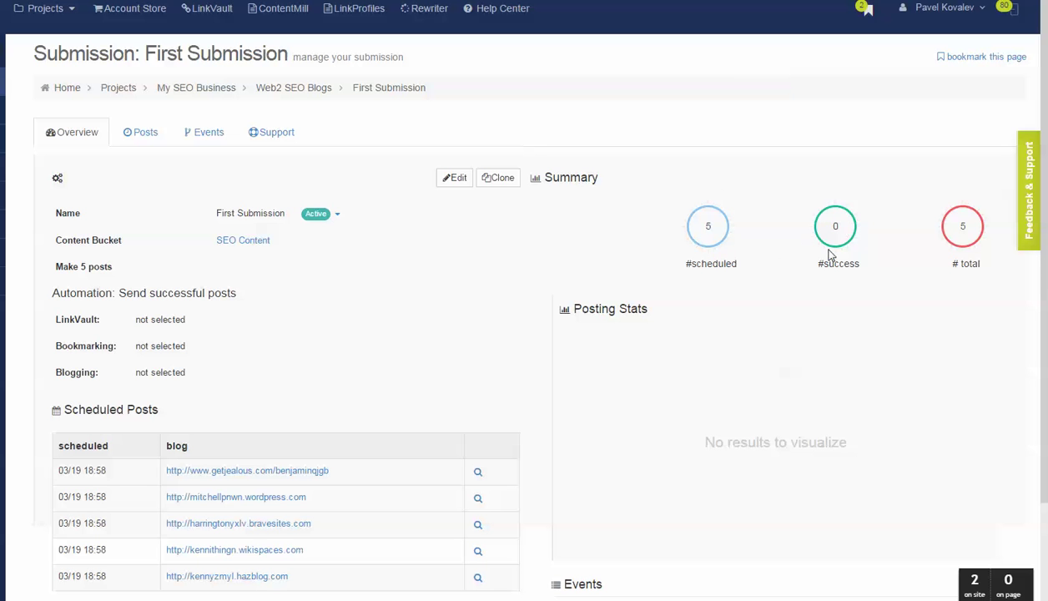
scroll(913, 235, "down", 2)
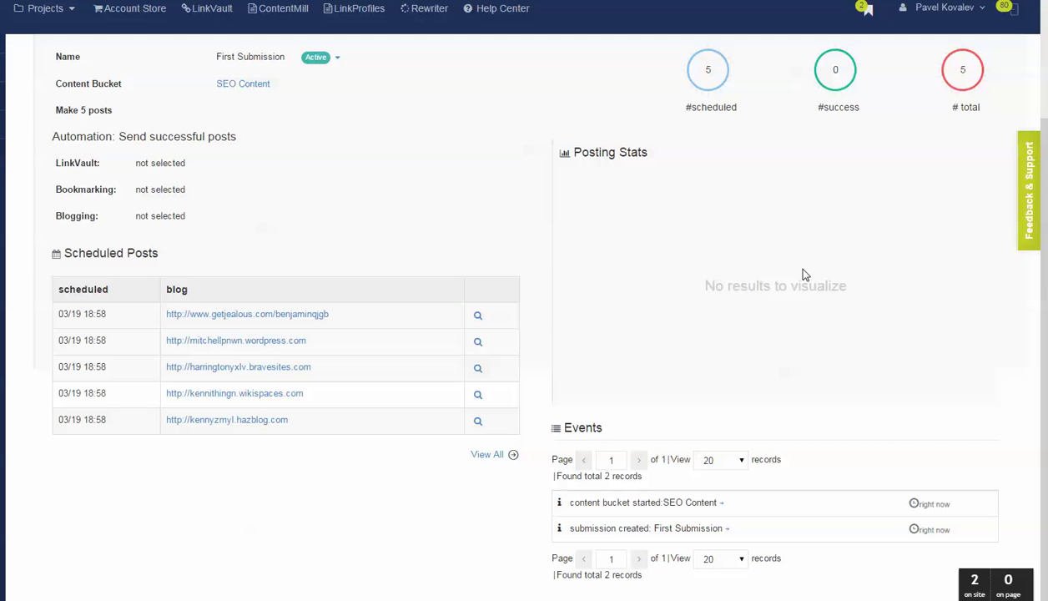
scroll(639, 458, "up", 2)
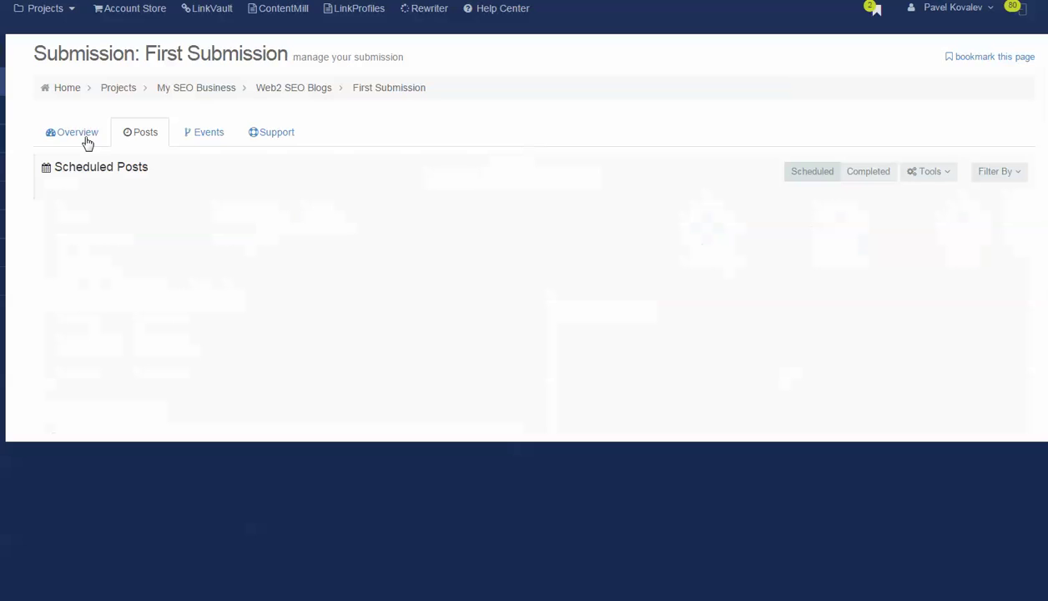
Step: Return to First Submission's overview showing 0 scheduled out of 5 total posts
left_click(85, 136)
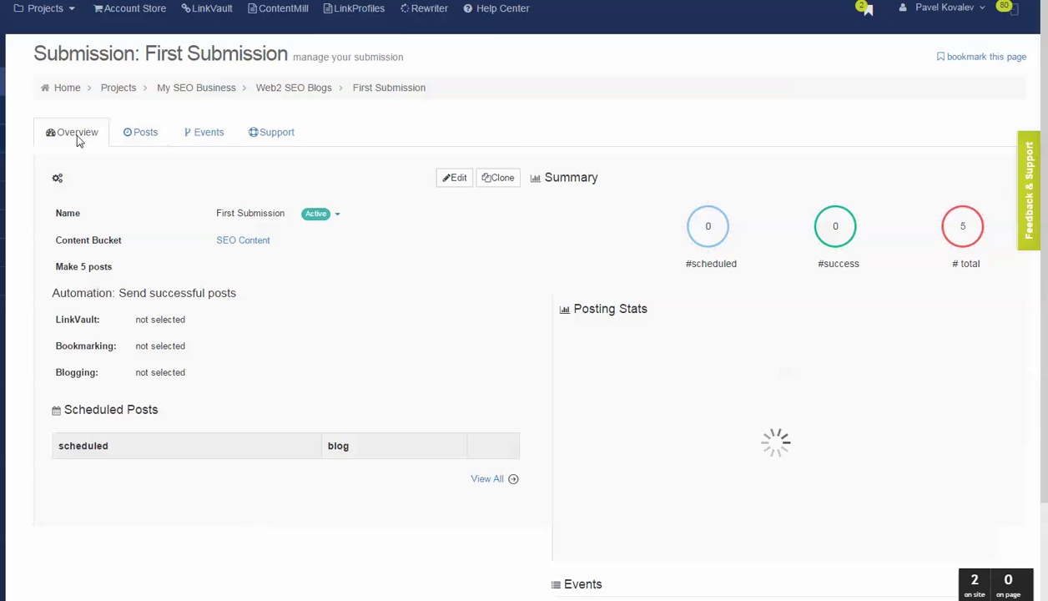
left_click(153, 137)
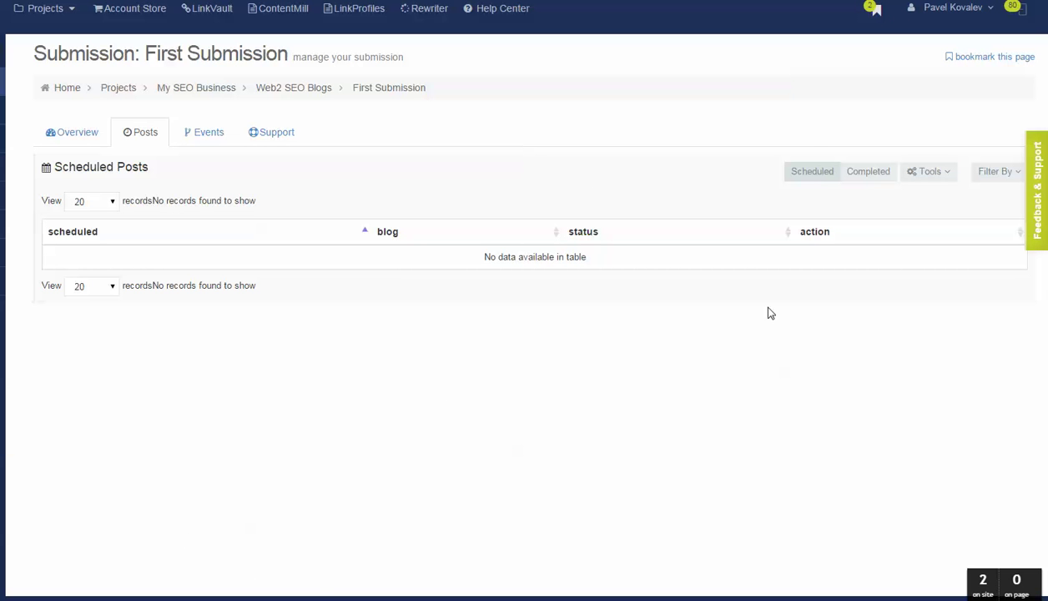
left_click(876, 185)
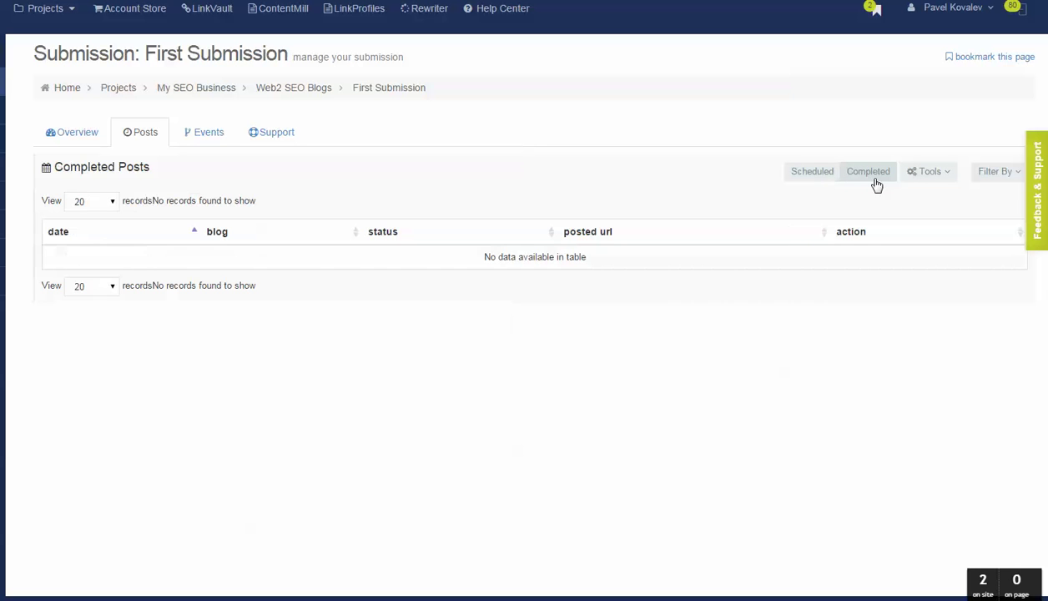
left_click(988, 173)
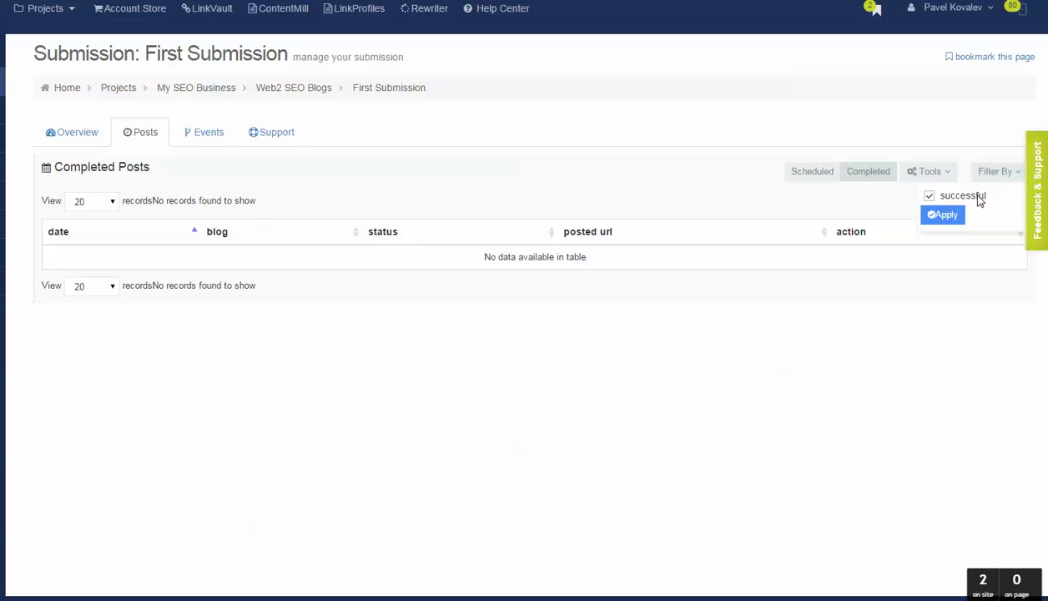
left_click(949, 219)
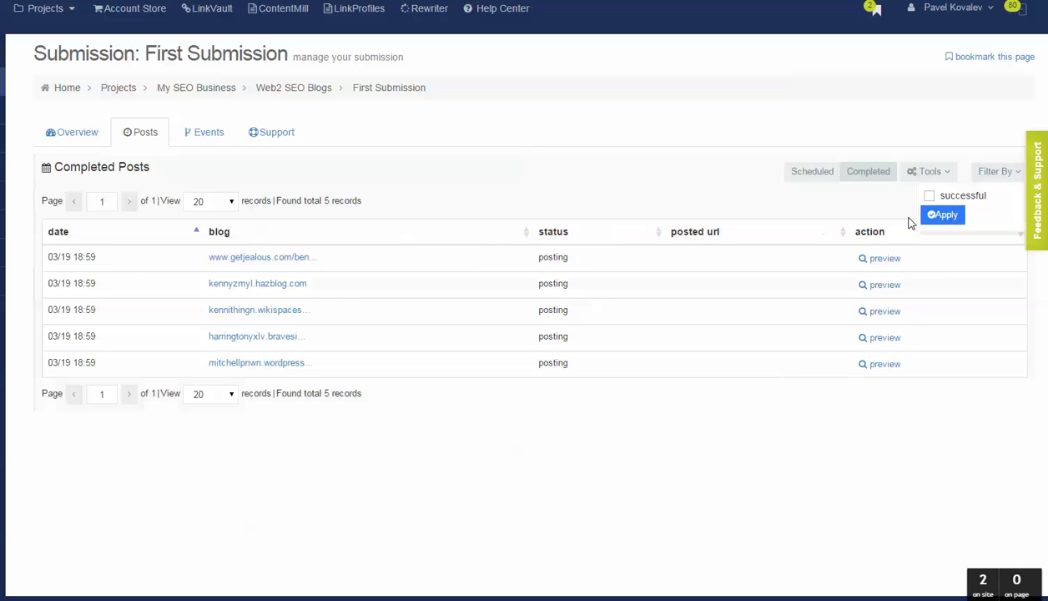